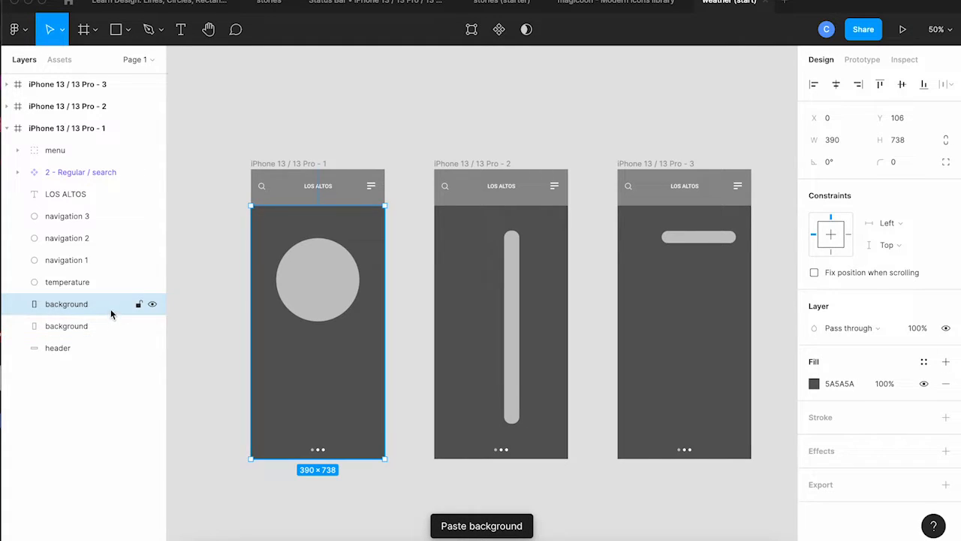
- Shift the upper background rectangle on the first screen aside and fill the lower background with the image foothill-college.jpg
drag(326, 376, 298, 375)
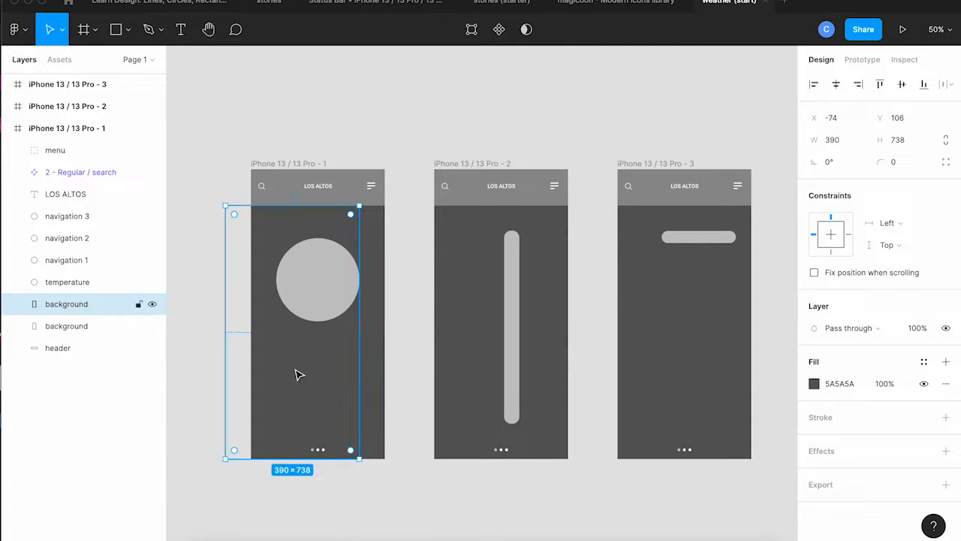
click(377, 404)
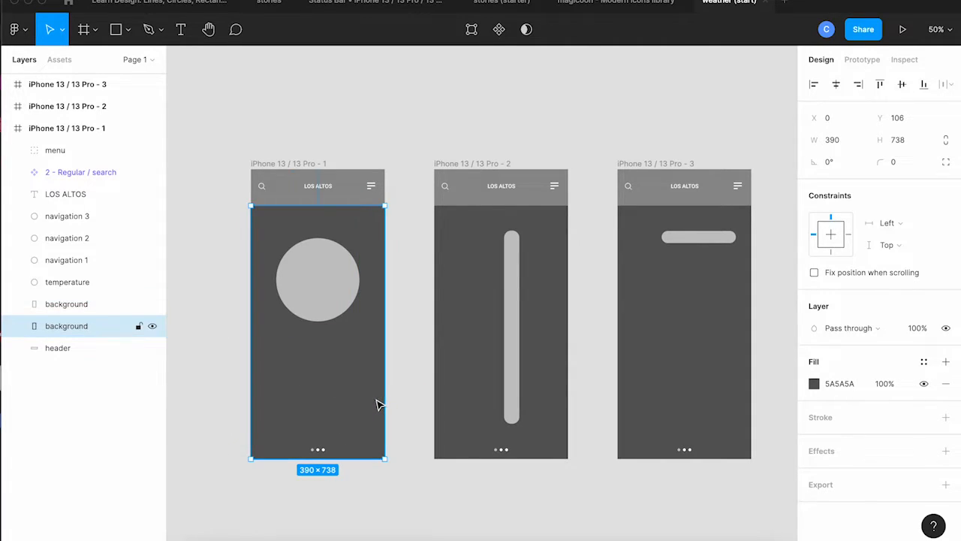
click(128, 29)
click(146, 159)
click(330, 191)
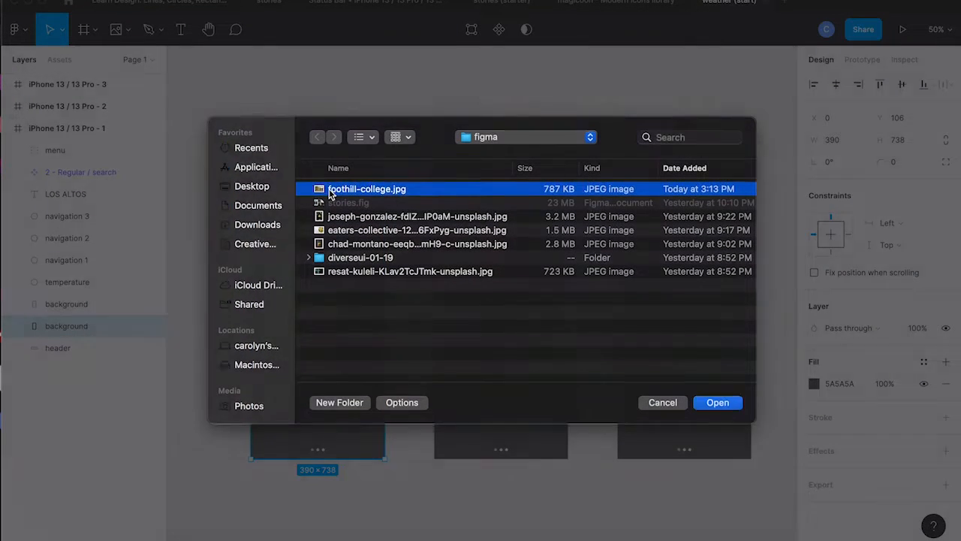
double_click(330, 190)
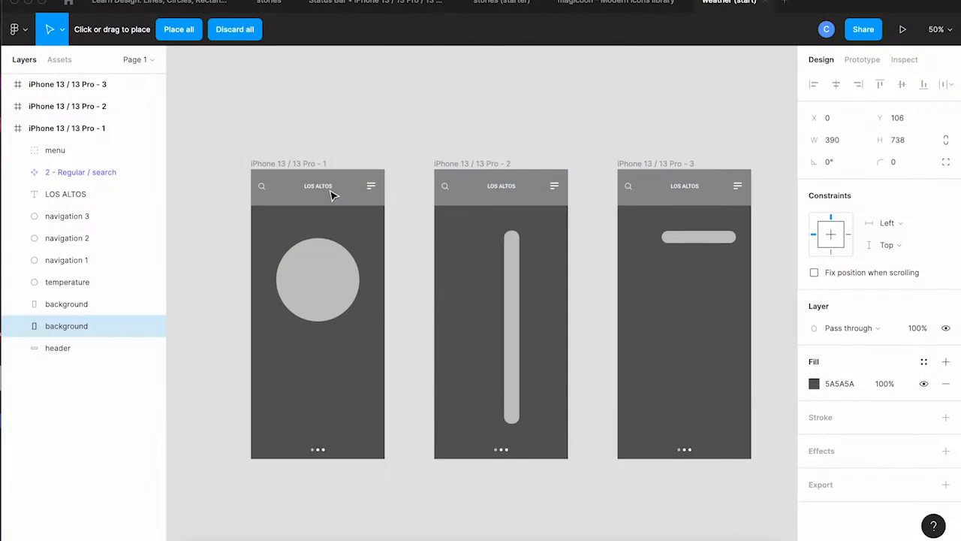
click(374, 309)
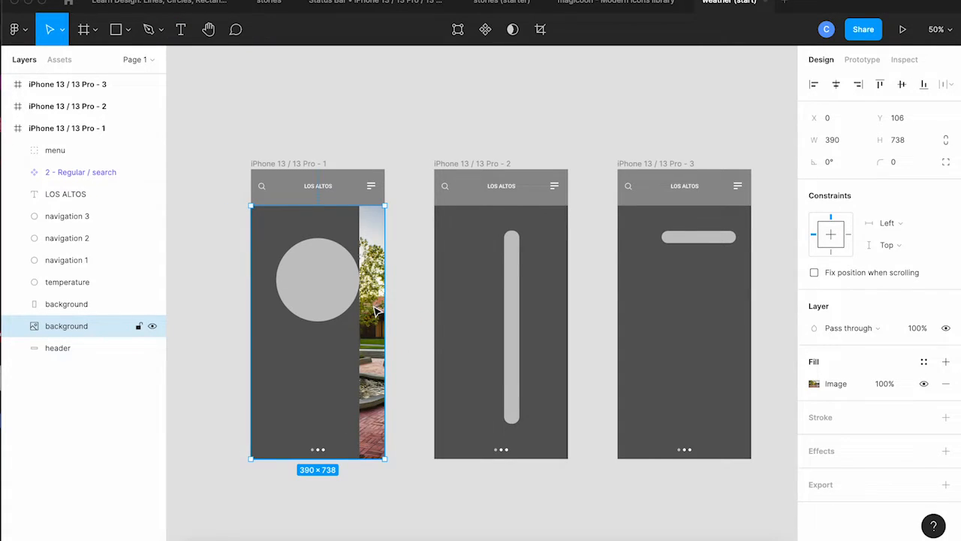
- Move the grey background rectangle back over the photo on the first screen and set its layer opacity to 80%
click(320, 356)
drag(321, 359, 348, 359)
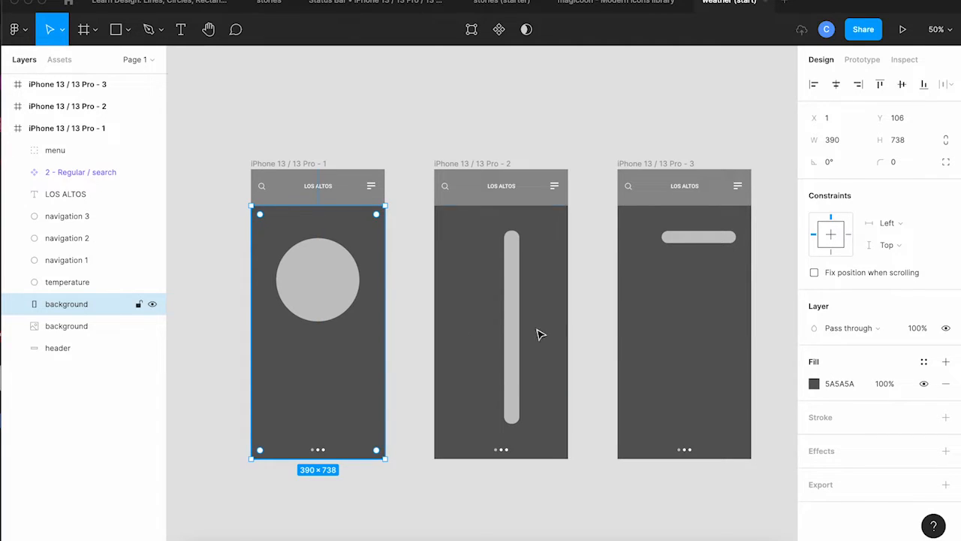
click(915, 331)
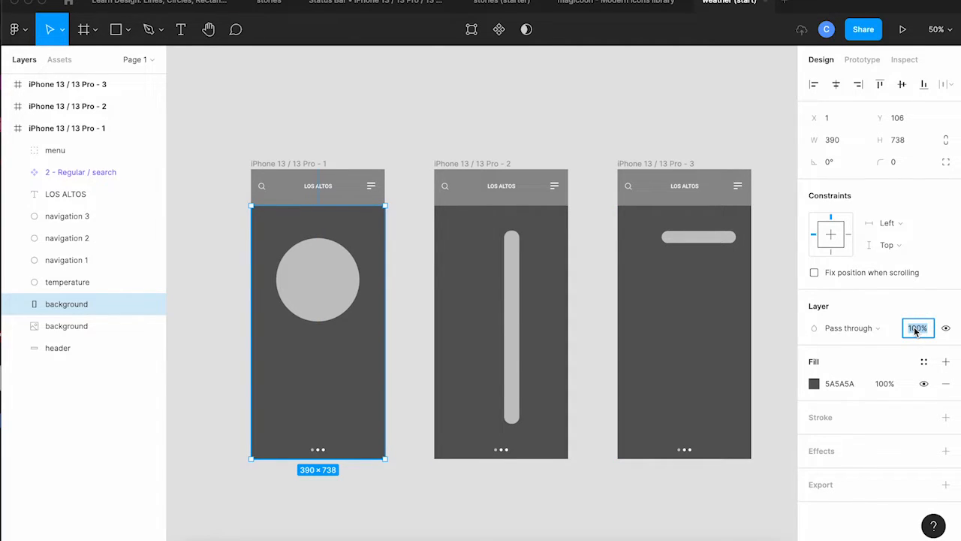
text(80)
key(Return)
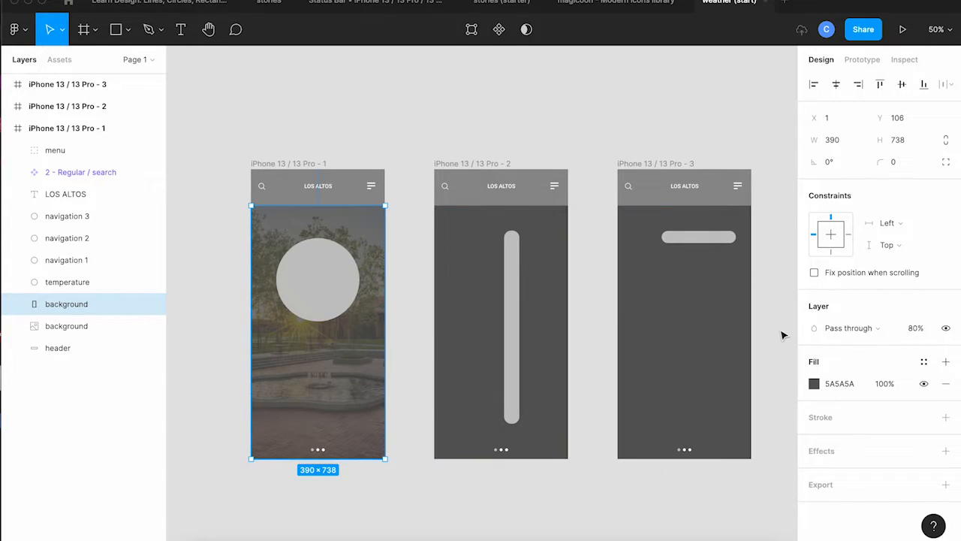
- Change the fill of the first screen's overlay rectangle to the dark red 530404
click(814, 383)
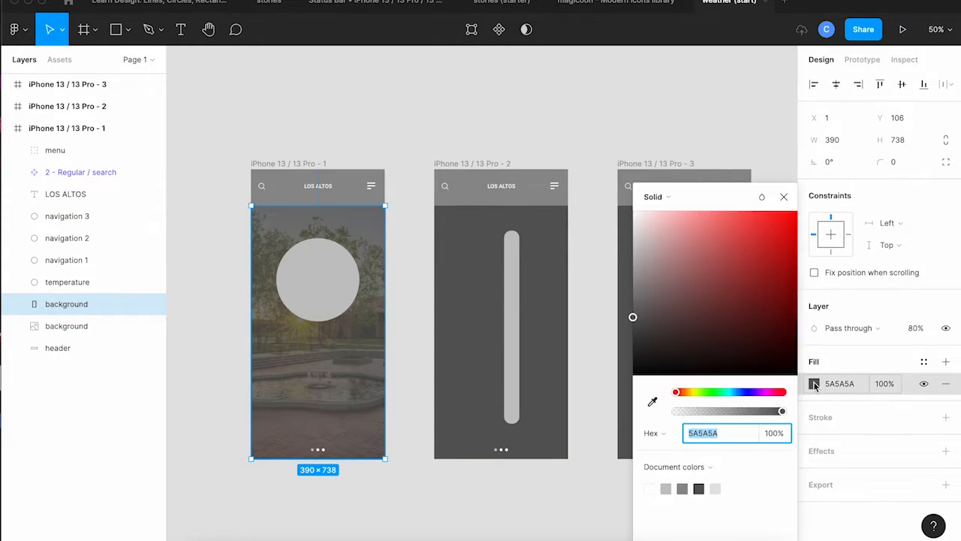
click(770, 270)
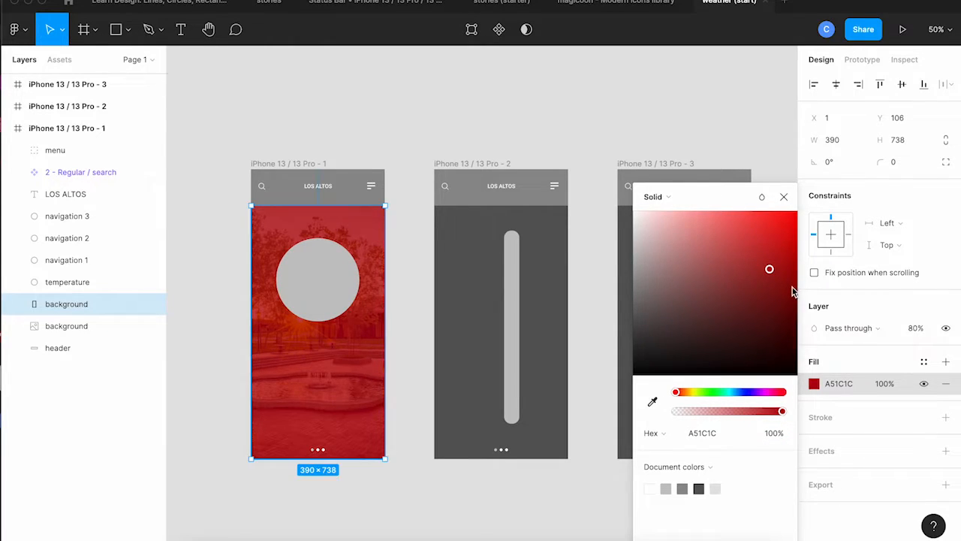
click(792, 287)
click(790, 307)
click(790, 325)
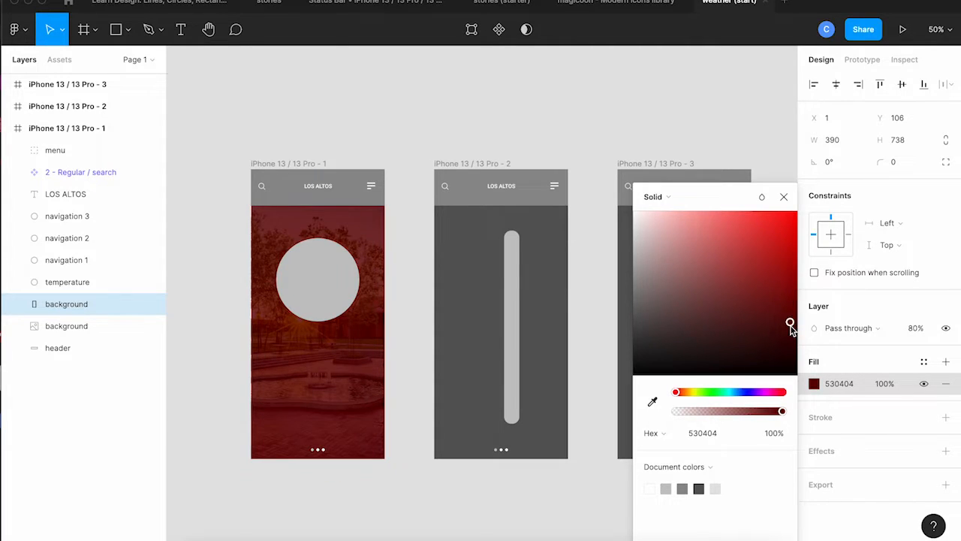
click(784, 198)
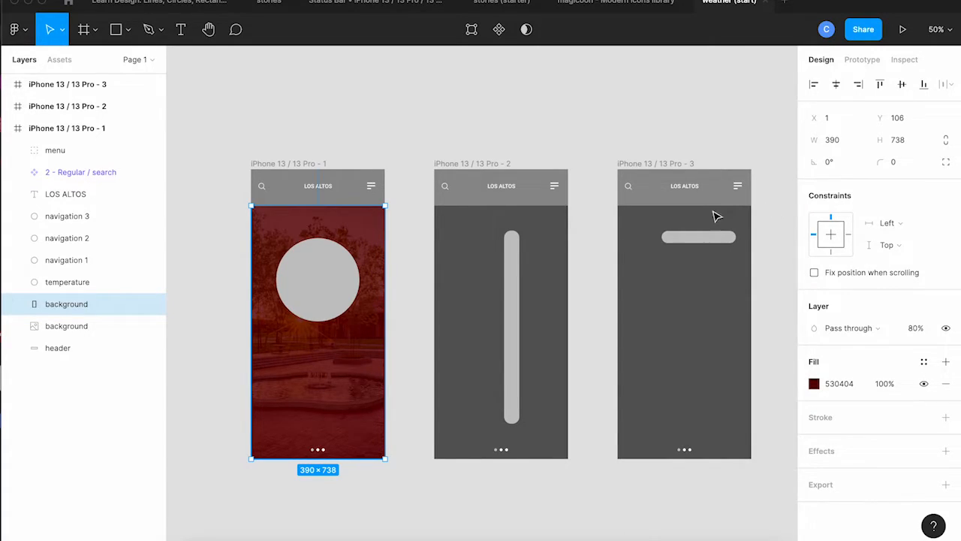
click(404, 370)
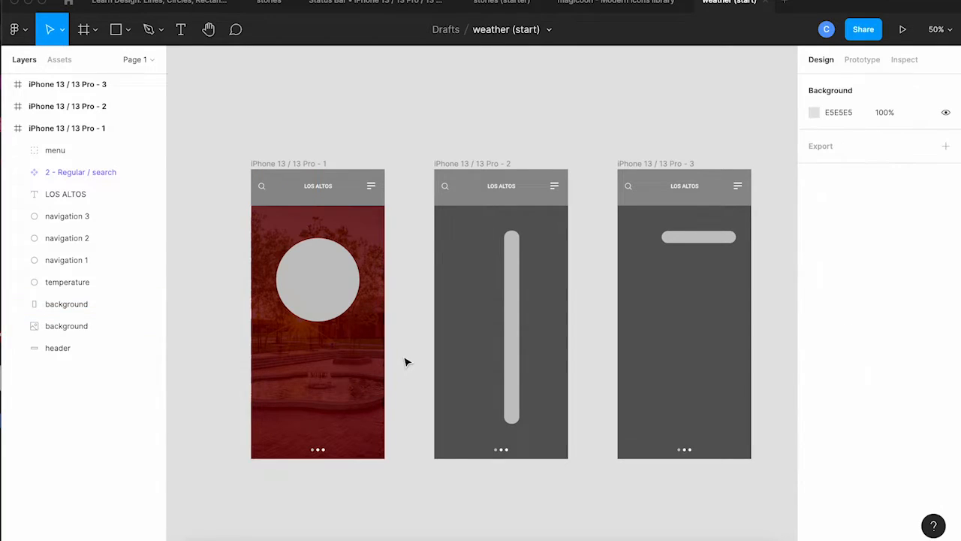
- Delete the grey background rectangles from the second and third screens
click(452, 376)
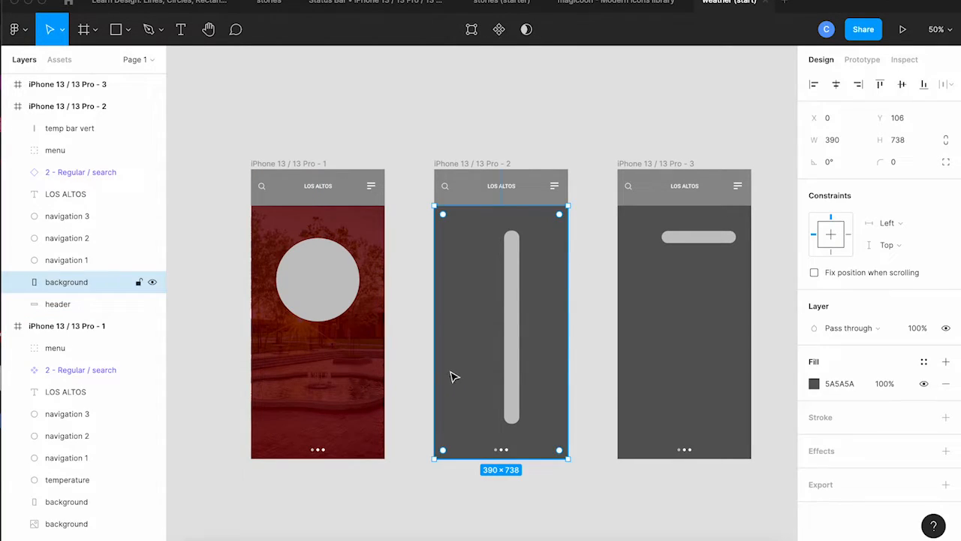
shift+click(628, 386)
key(Delete)
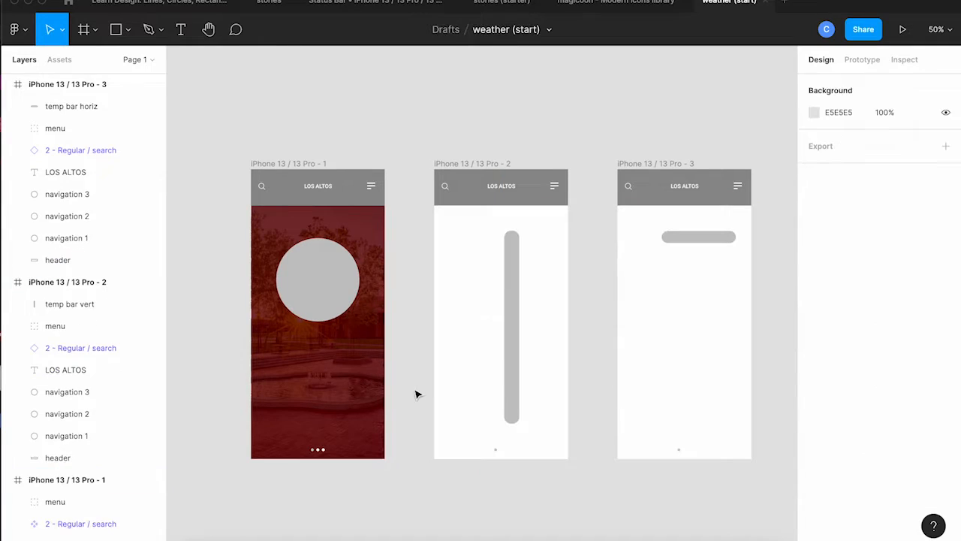
- Copy the first screen's photo and overlay backgrounds into iPhone 13 / 13 Pro - 2 and place them beneath its header layer
drag(402, 382, 377, 401)
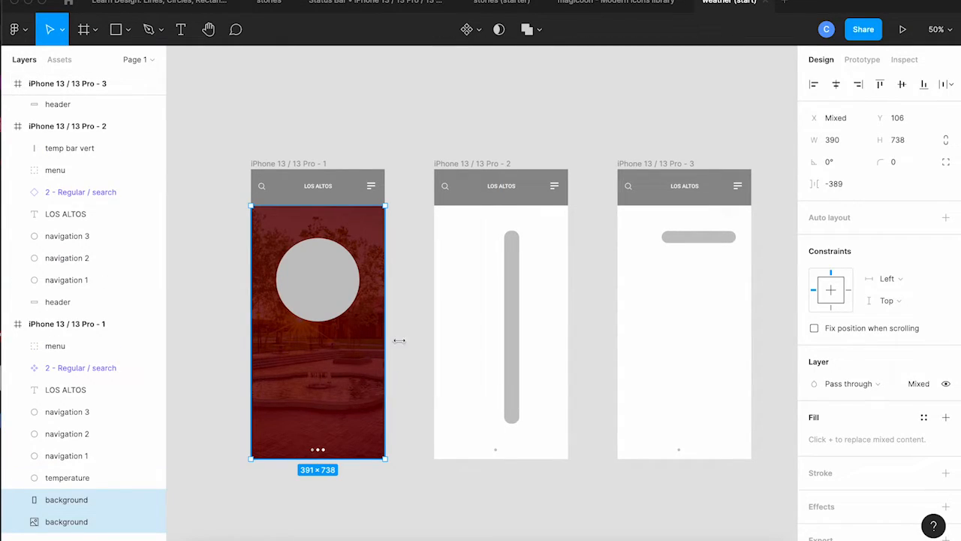
click(473, 163)
key(ctrl+v)
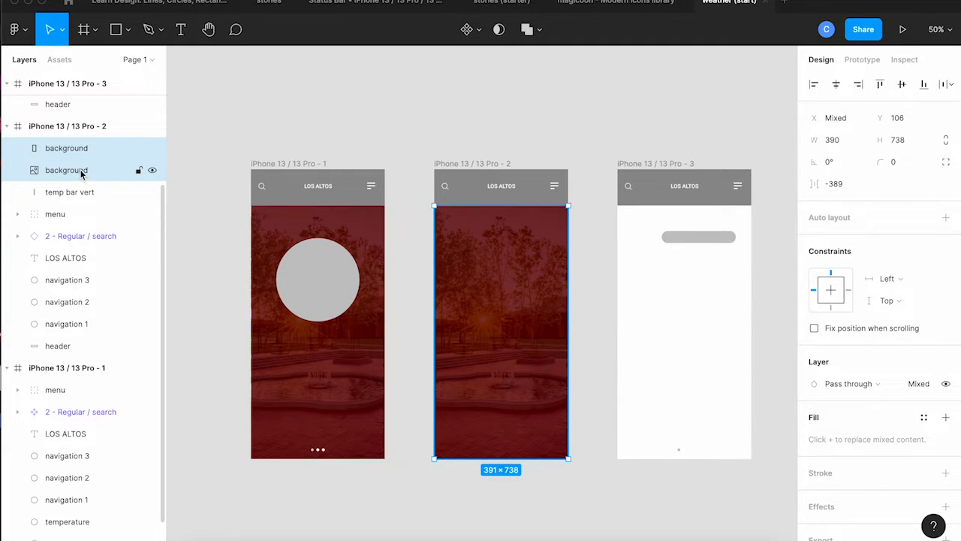
drag(82, 171, 83, 350)
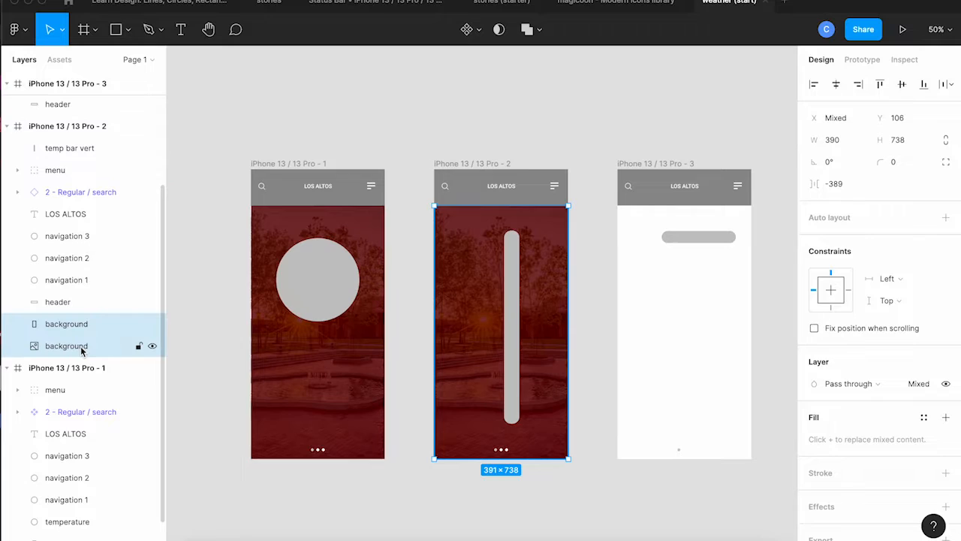
- Paste the photo and overlay backgrounds into iPhone 13 / 13 Pro - 3 and place them beneath its header layer
click(634, 247)
click(639, 165)
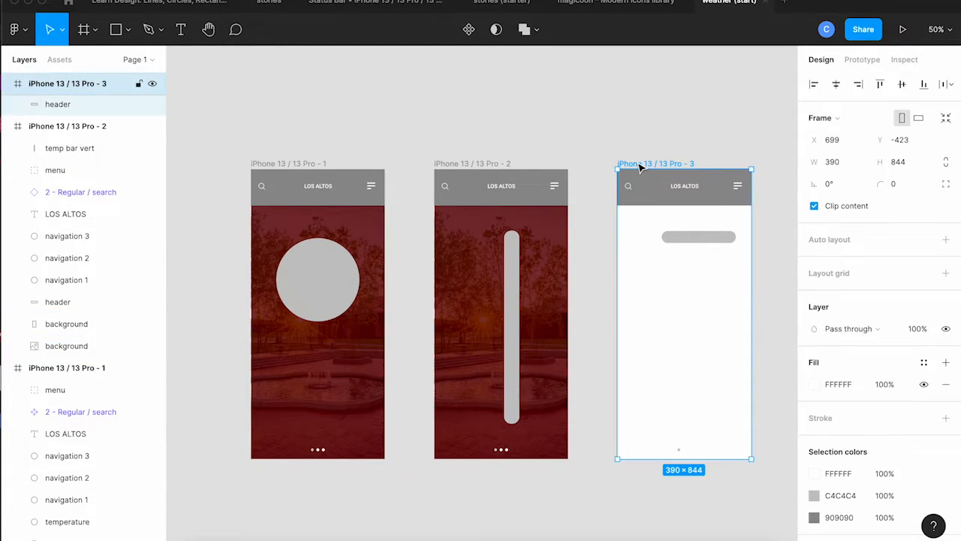
key(ctrl+v)
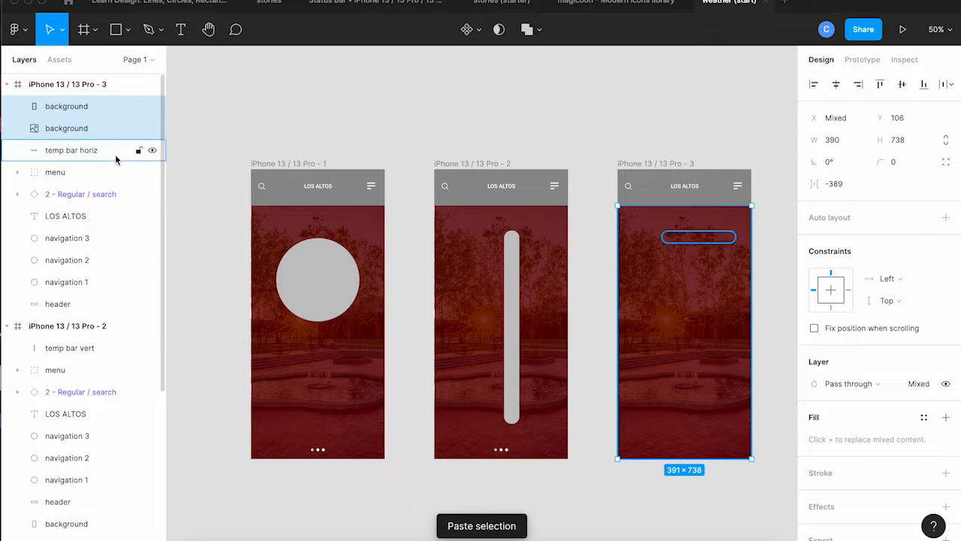
drag(76, 109, 82, 311)
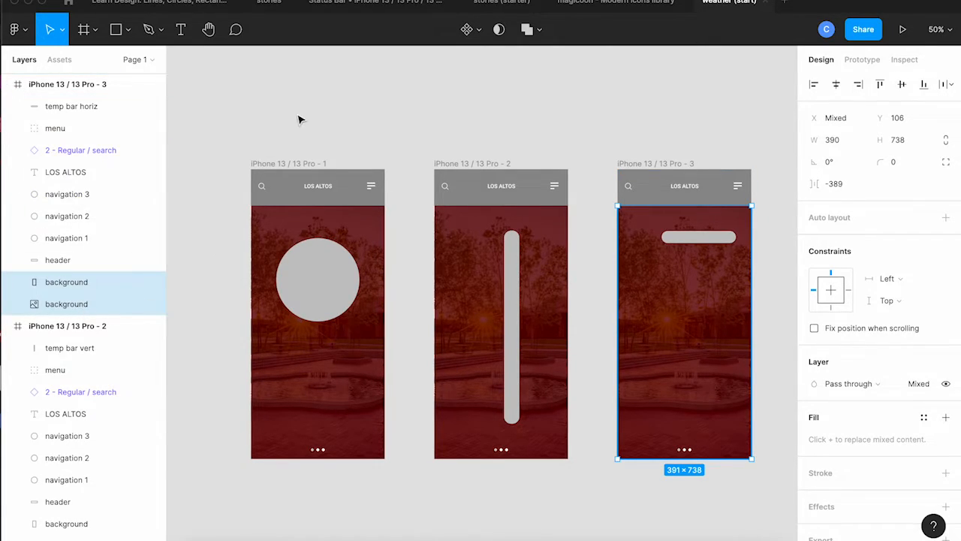
click(352, 124)
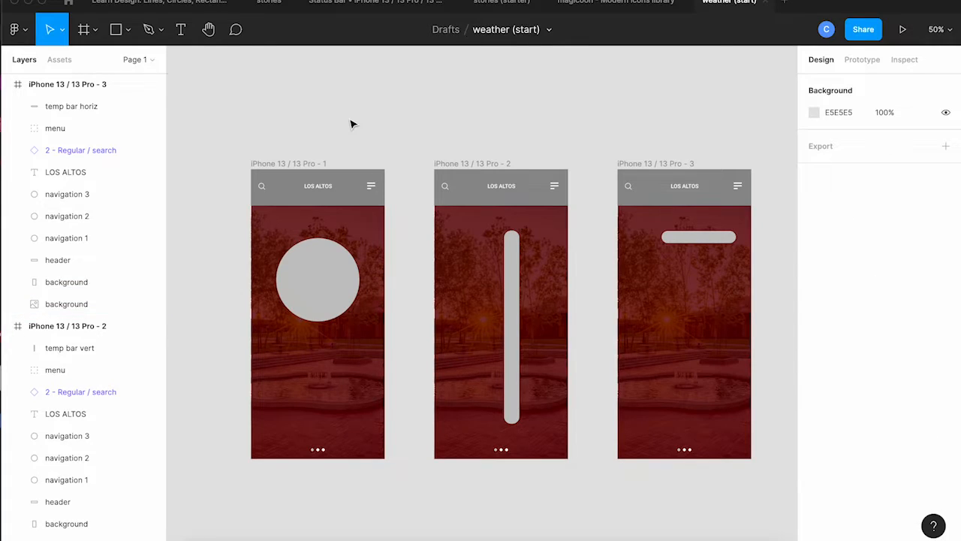
- Change the fill of the header rectangles on all three screens to the red 9A0303
click(295, 184)
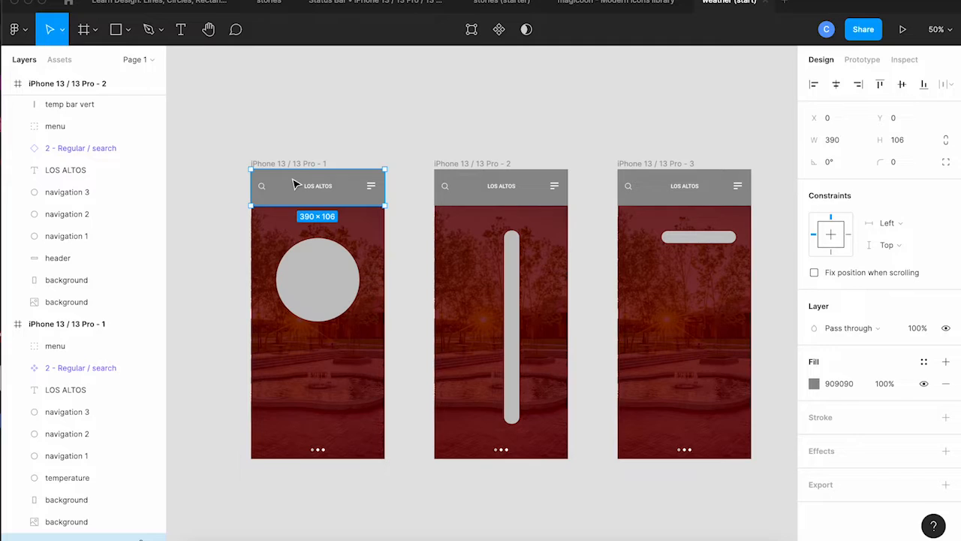
shift+click(467, 198)
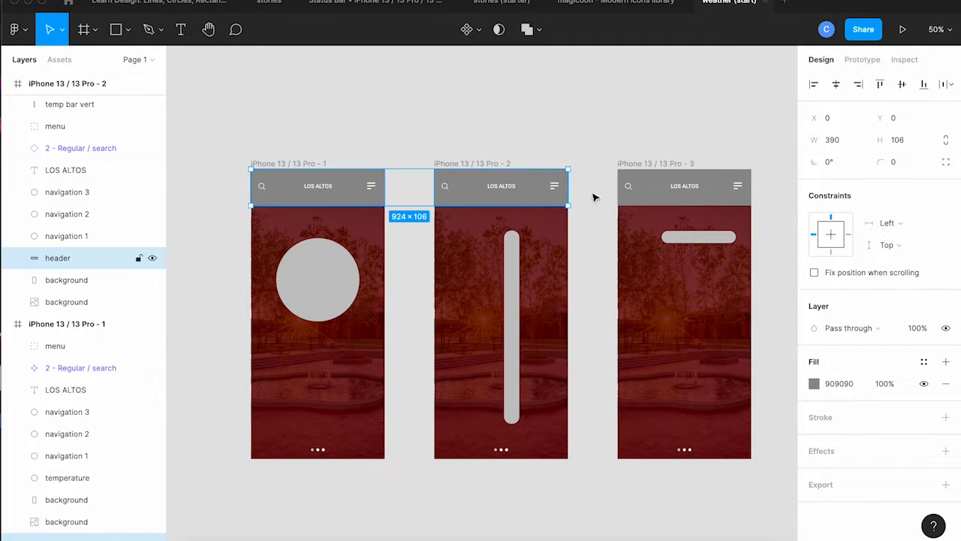
shift+click(662, 199)
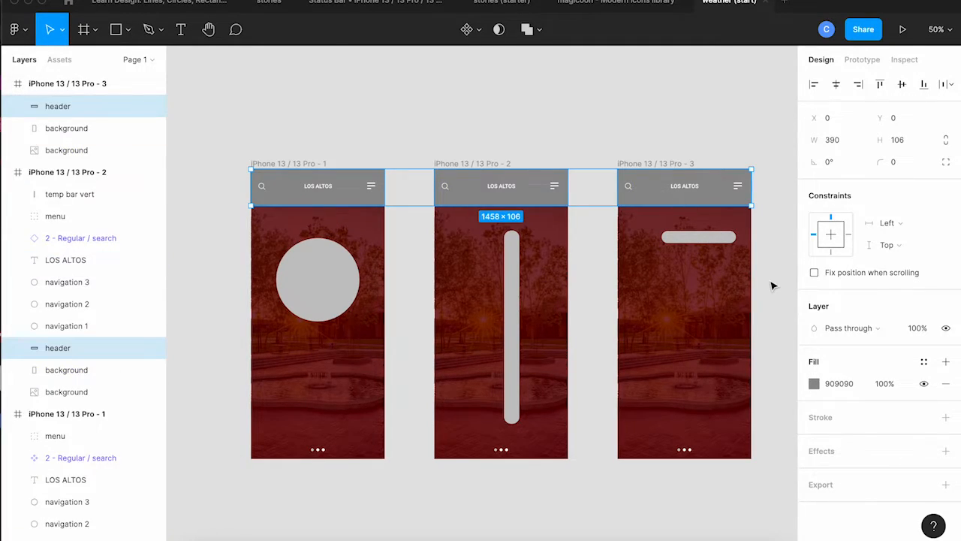
click(814, 384)
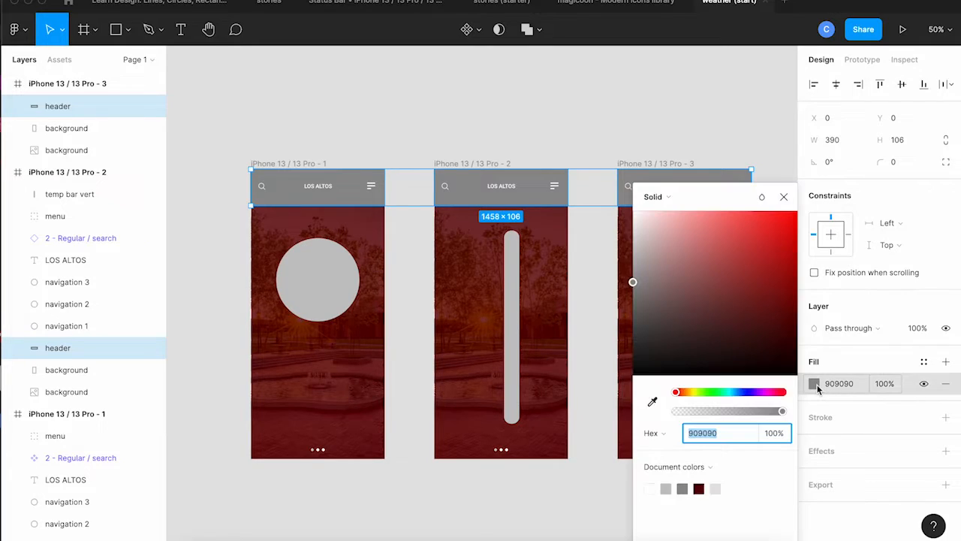
click(794, 292)
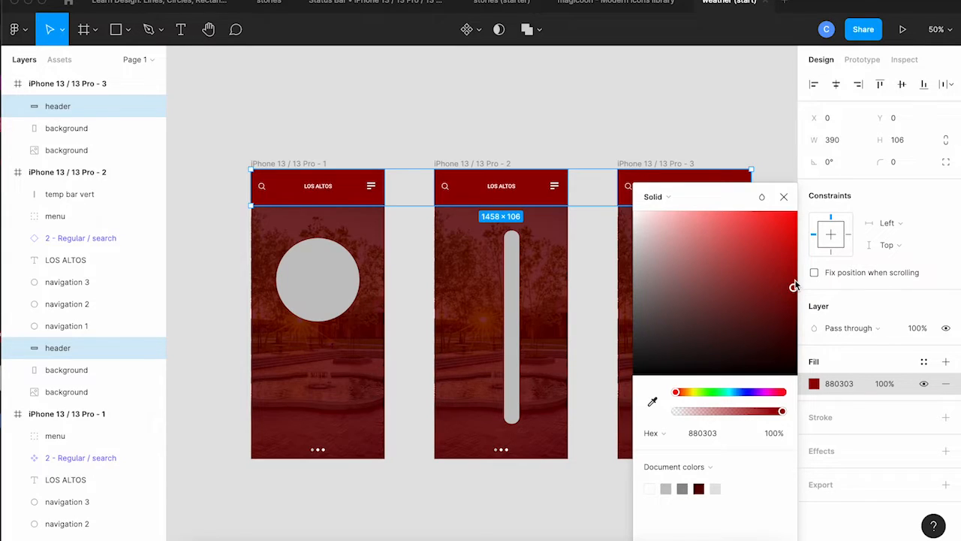
drag(794, 286, 795, 282)
click(586, 401)
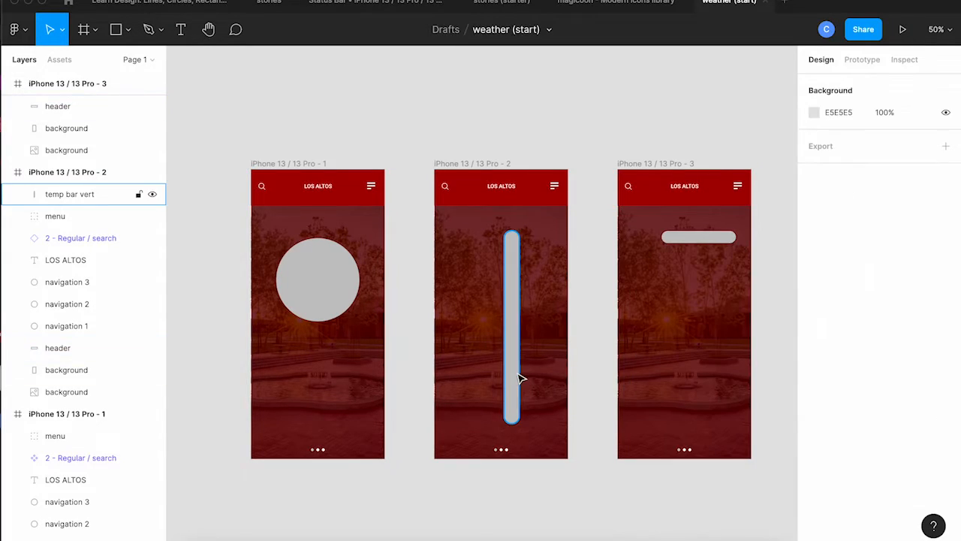
- Fill the temperature circle on the first screen with the header red 9A0303 from the document colors
click(348, 290)
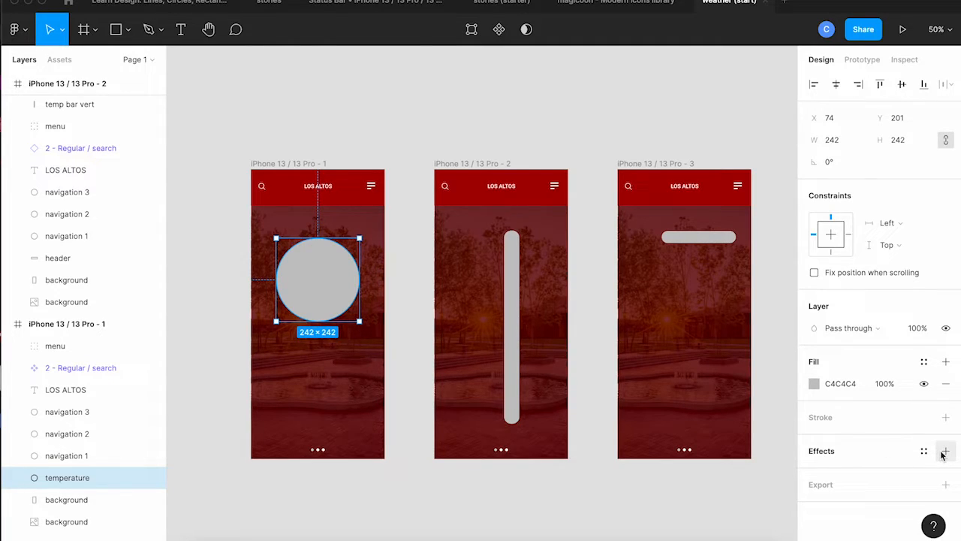
click(815, 384)
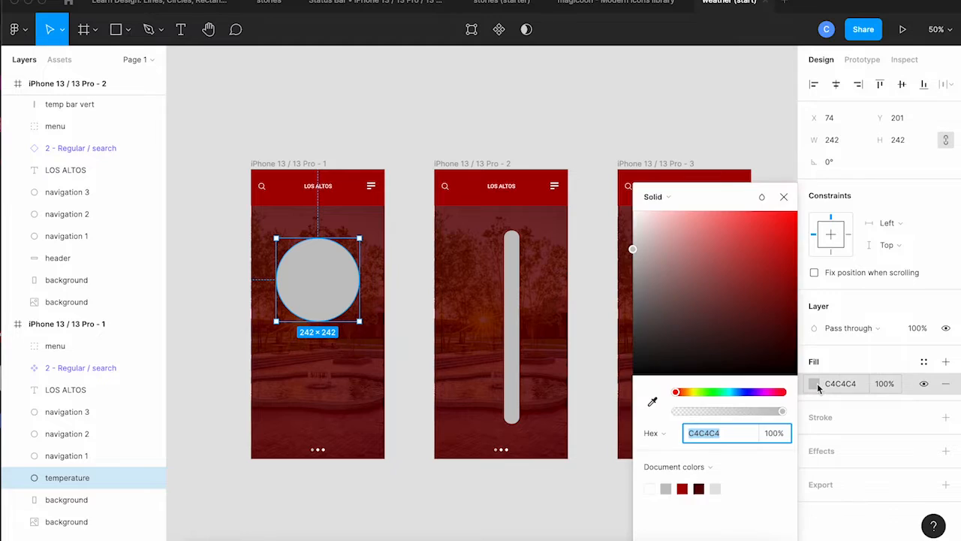
click(688, 487)
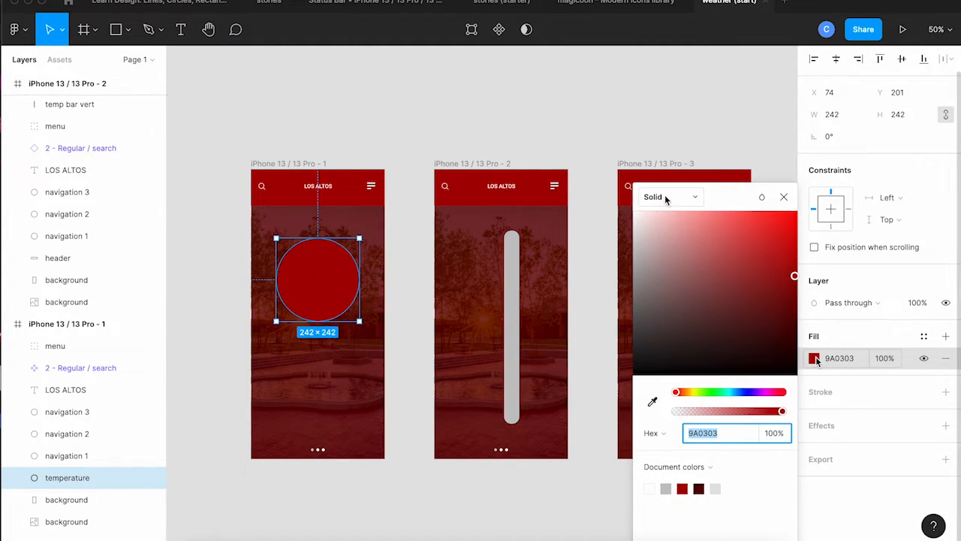
- Change the temperature circle's fill to a linear gradient with its lower stop set to blue 0421BB at 92% opacity
click(665, 199)
click(665, 199)
click(665, 199)
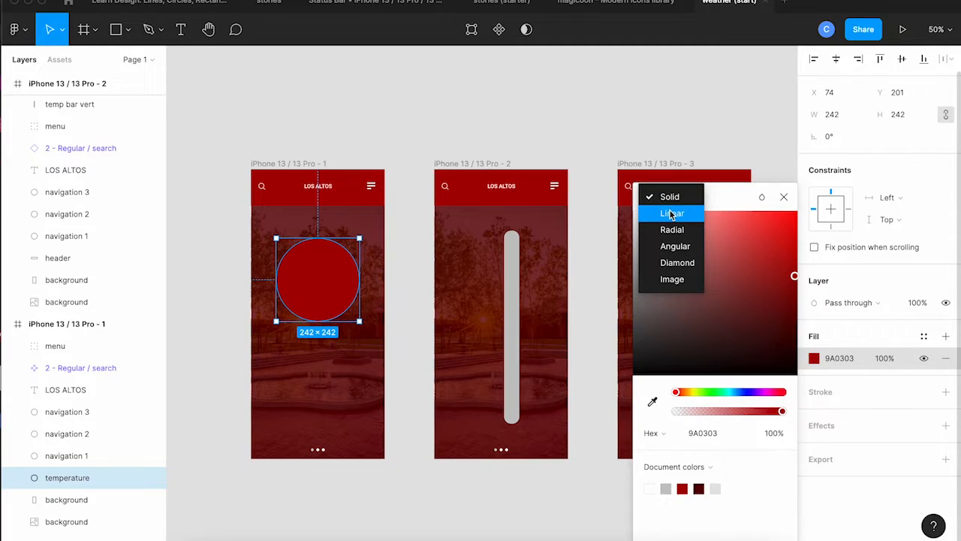
click(671, 214)
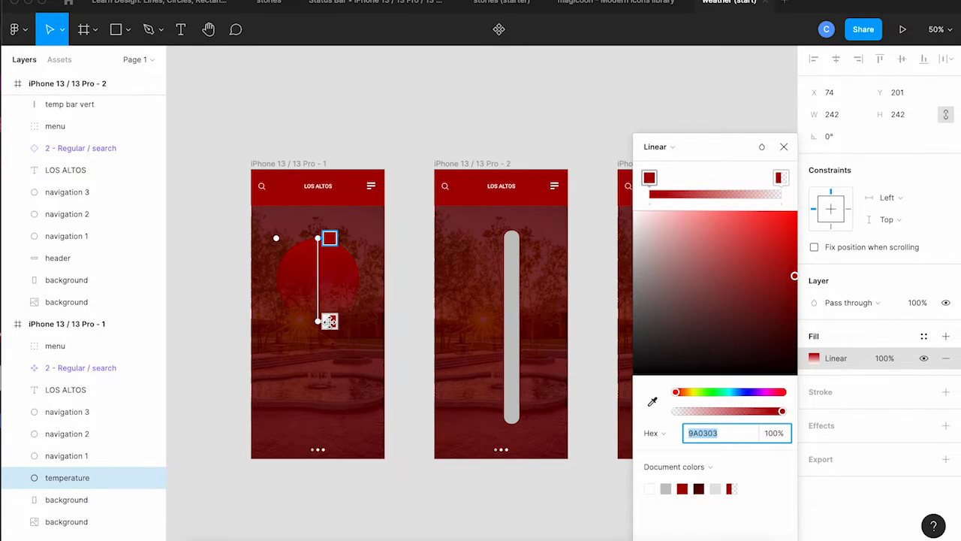
click(329, 321)
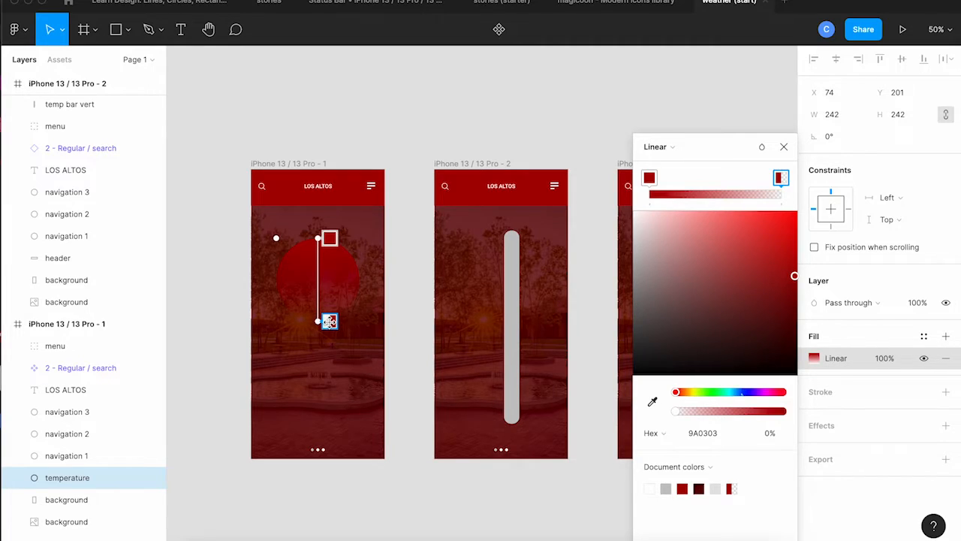
click(744, 393)
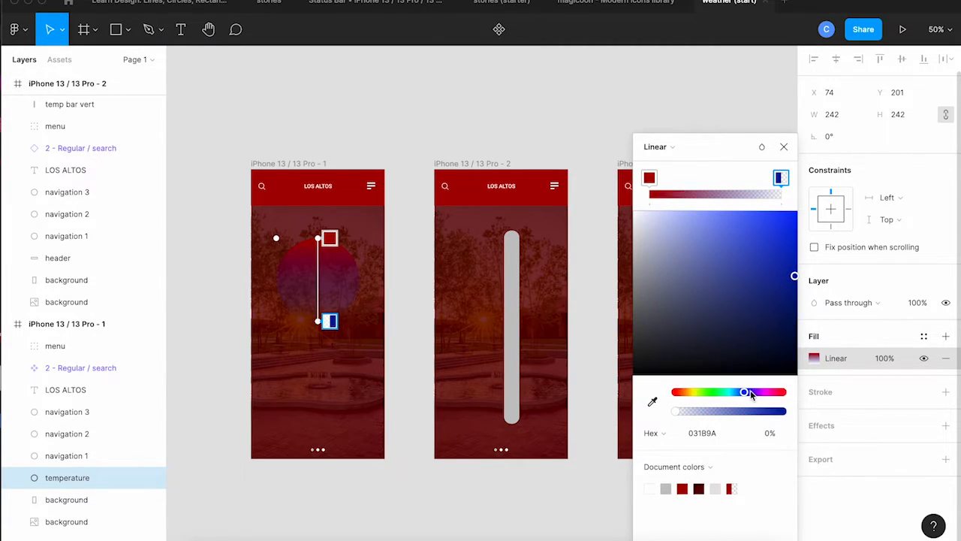
drag(676, 412, 775, 416)
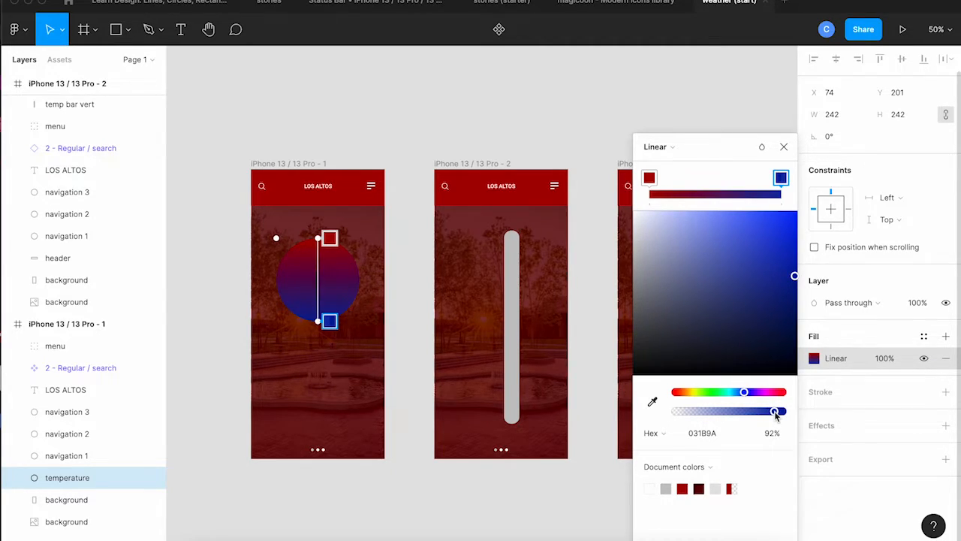
click(794, 256)
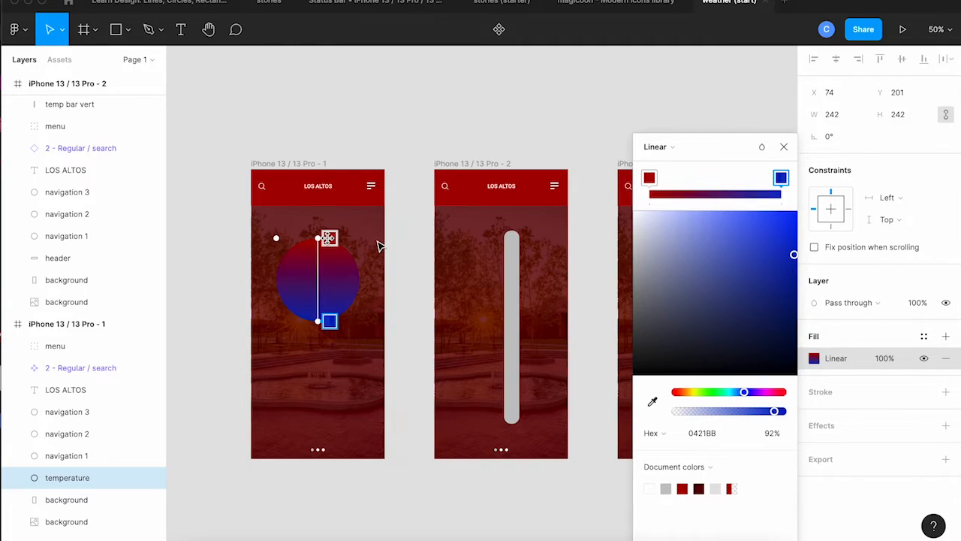
- Brighten the upper stop of the temperature circle's gradient to red BE0505
click(328, 238)
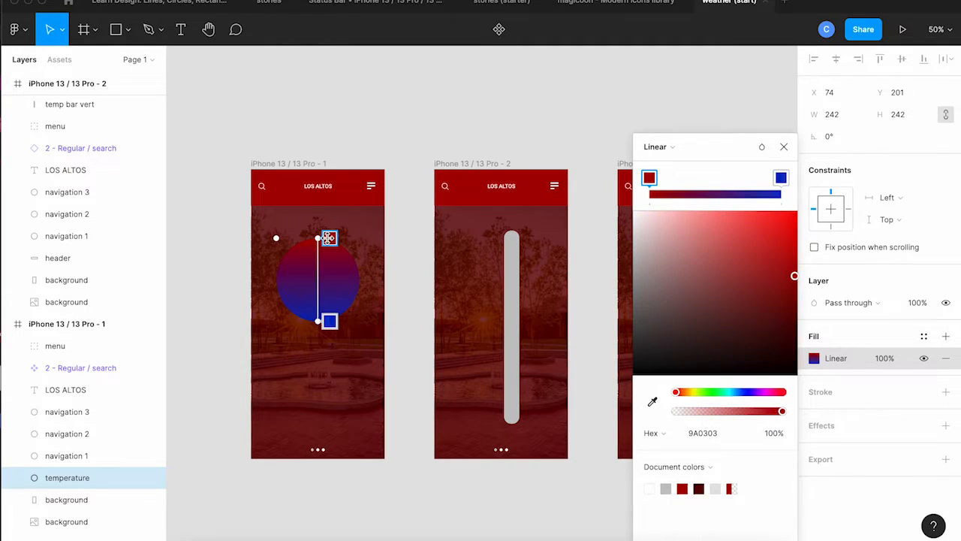
click(794, 256)
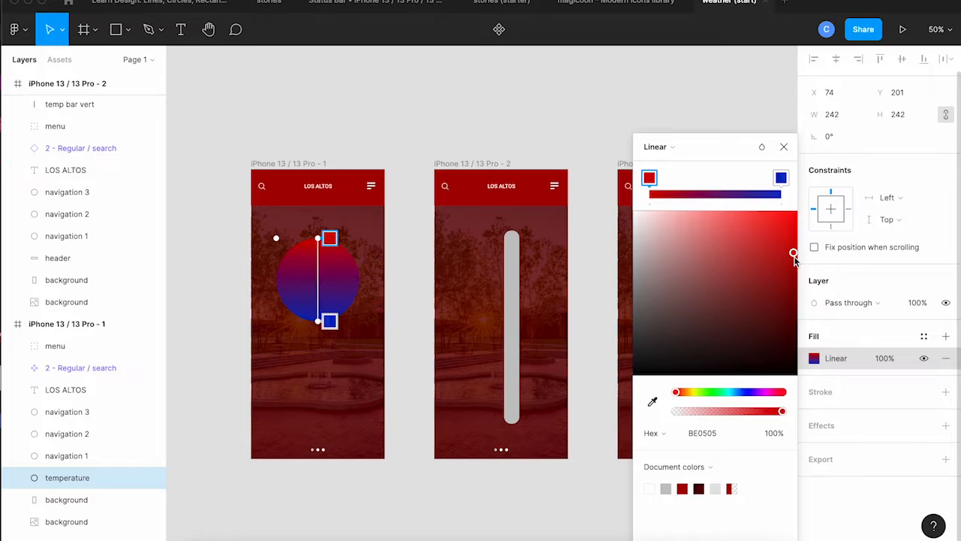
click(784, 148)
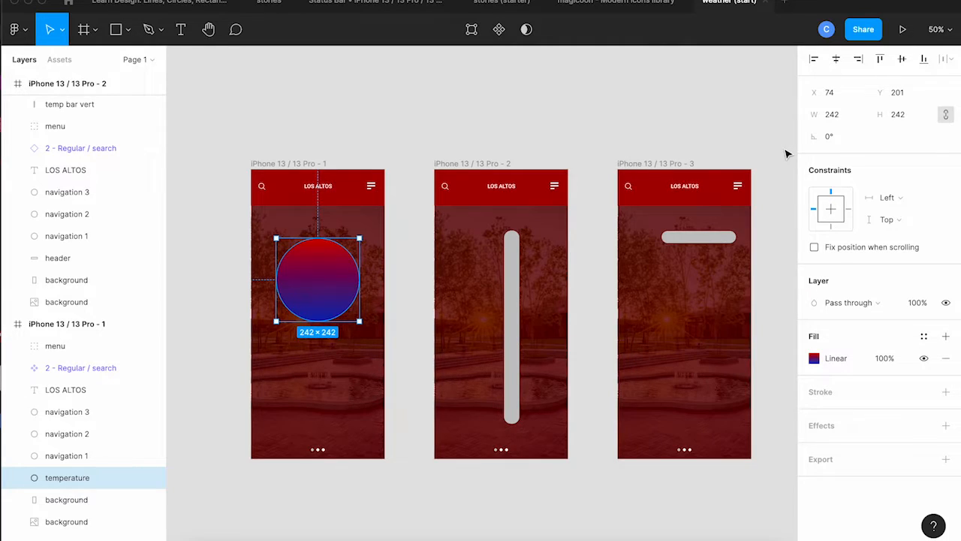
click(591, 182)
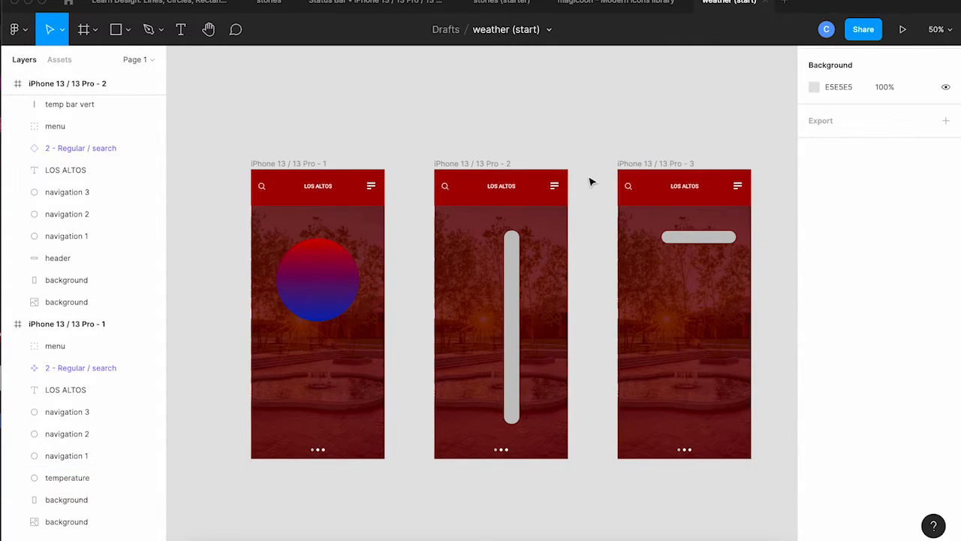
- Add a text box about 121 × 30 in the upper part of the temperature circle reading "Today"
key(t)
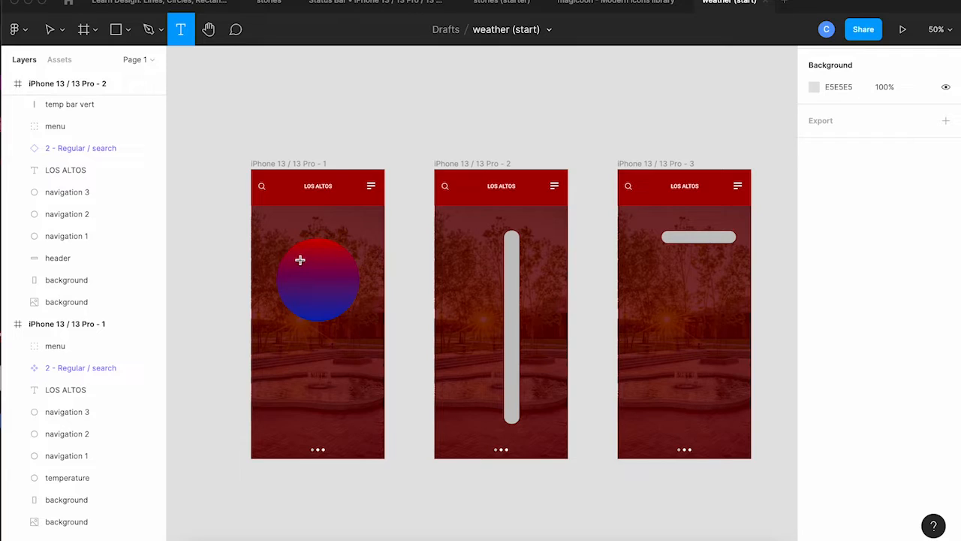
drag(298, 259, 342, 269)
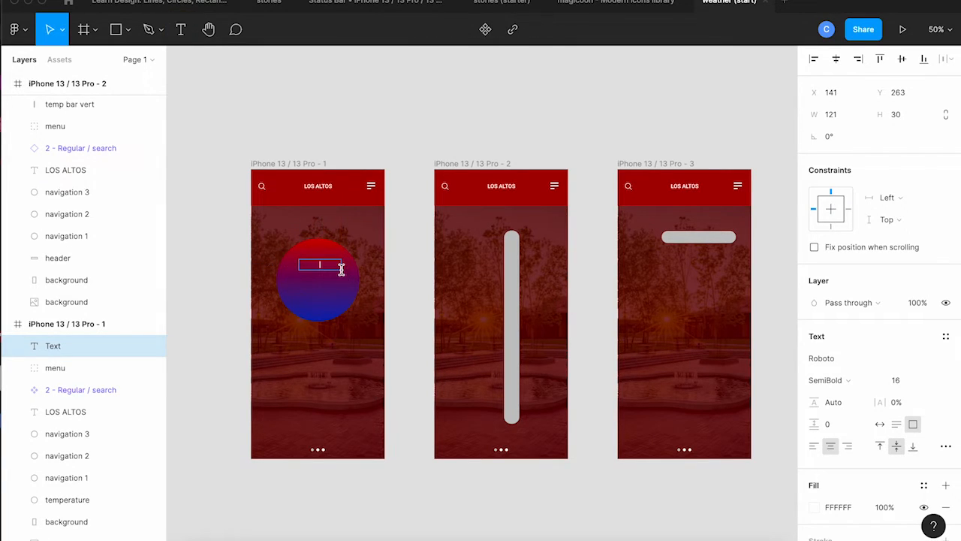
key(super+plus)
scroll(343, 275, left, 4)
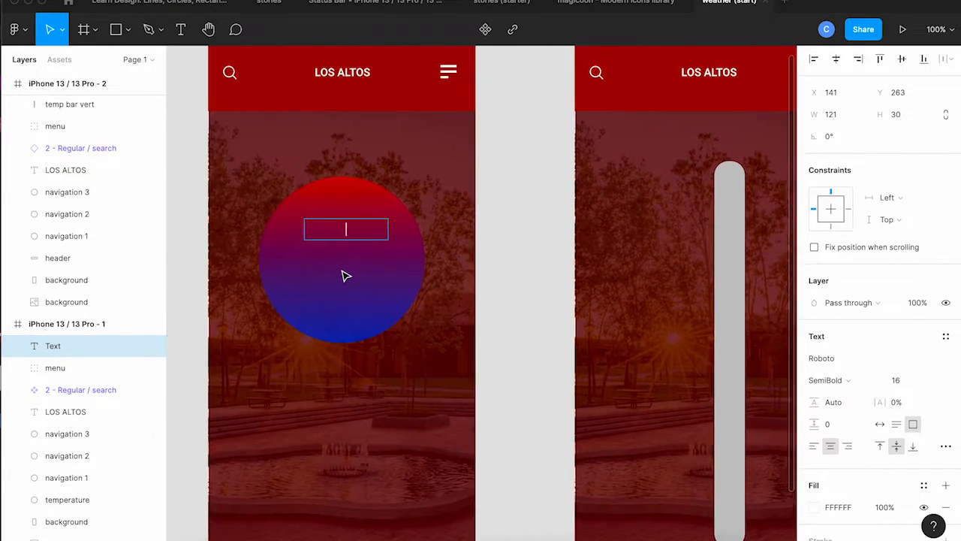
text(Today)
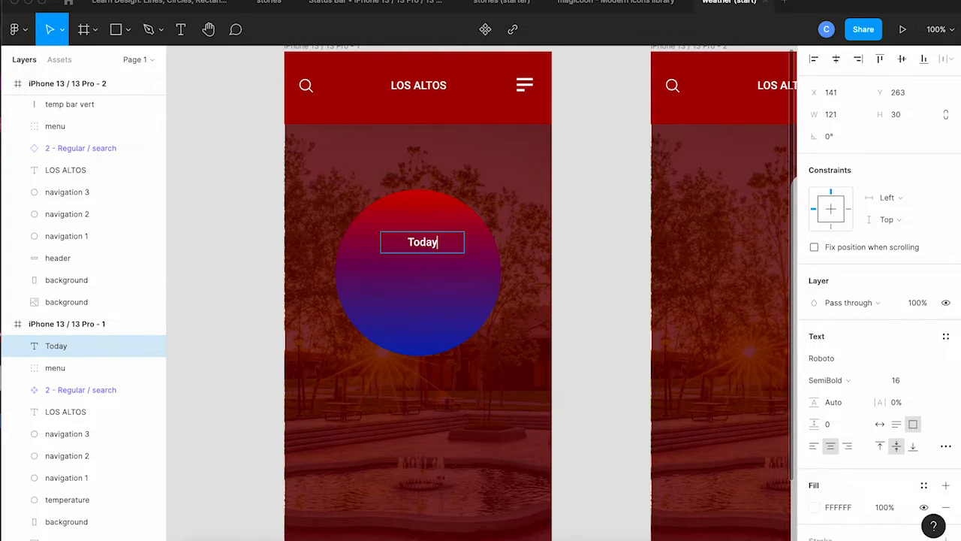
- Set the circle's Today label to font size 24, retype it as "TODAY" and centre it horizontally in the circle
key(super+a)
click(899, 380)
text(24)
key(Tab)
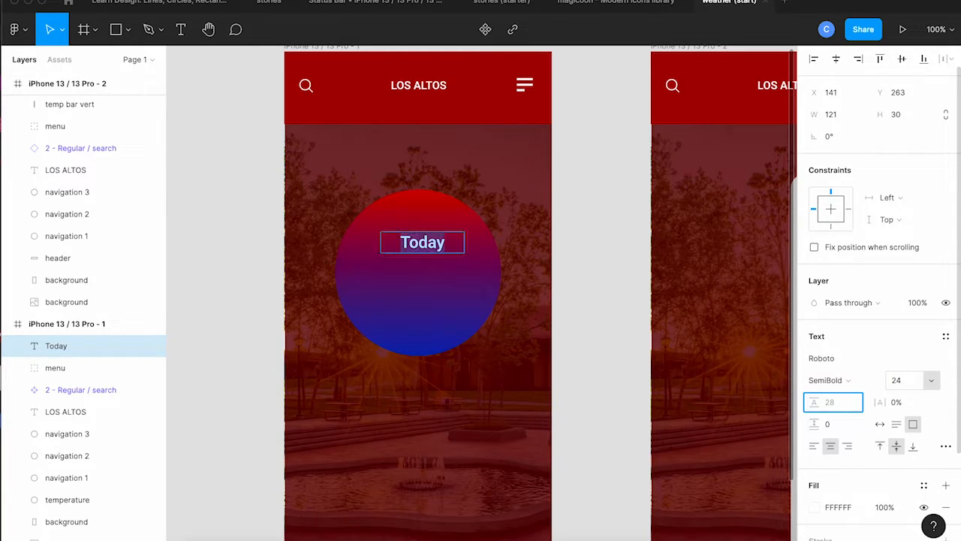
text(TODAY)
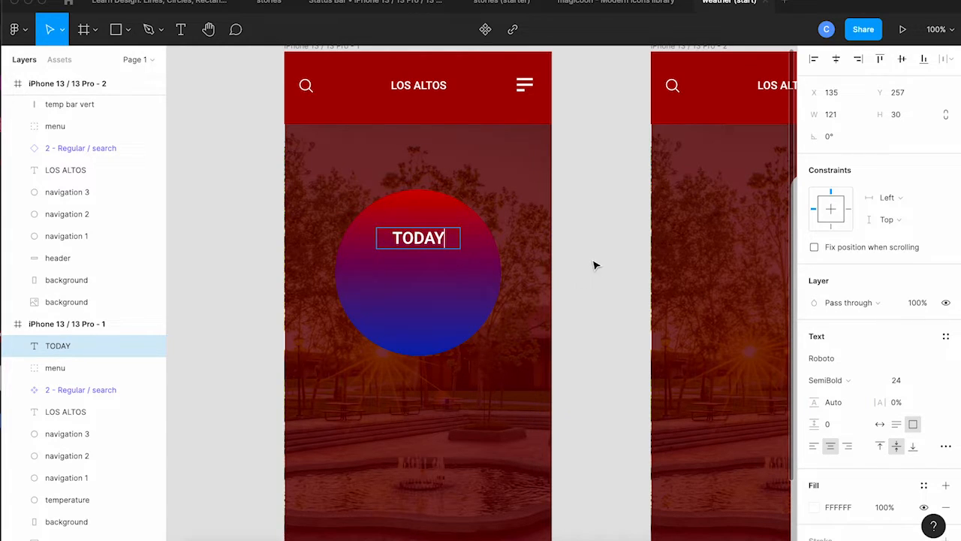
key(Escape)
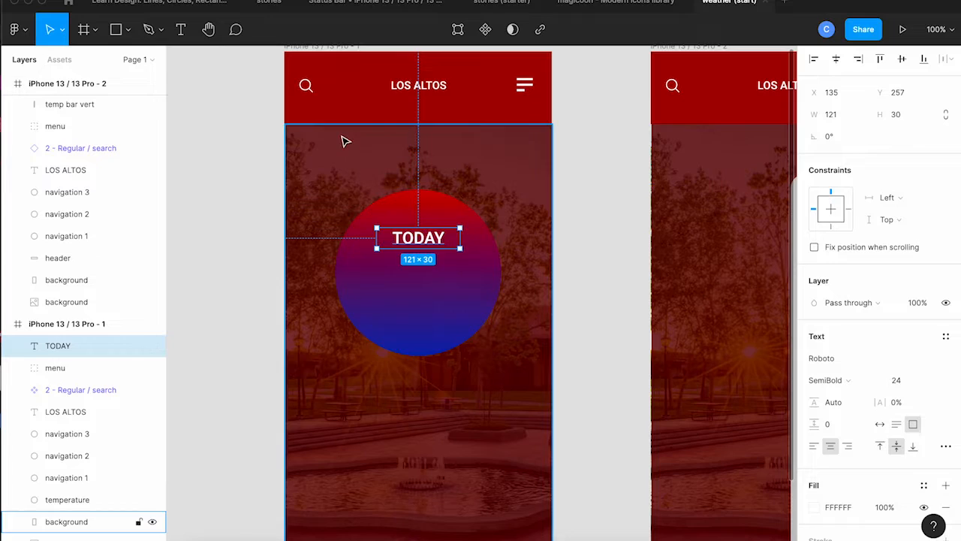
- Add a text box about 118 × 86 below TODAY reading "80°F" at font size 60
key(Return)
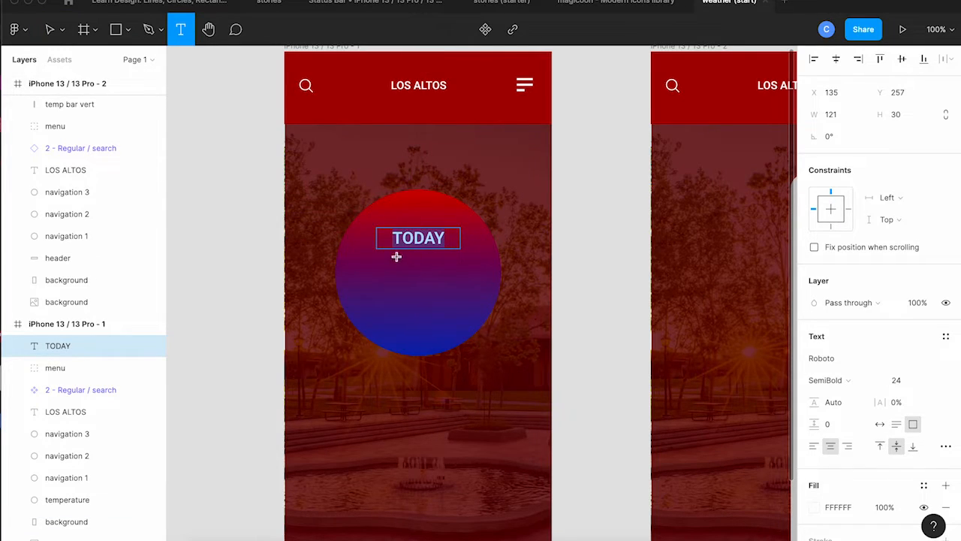
drag(383, 259, 464, 316)
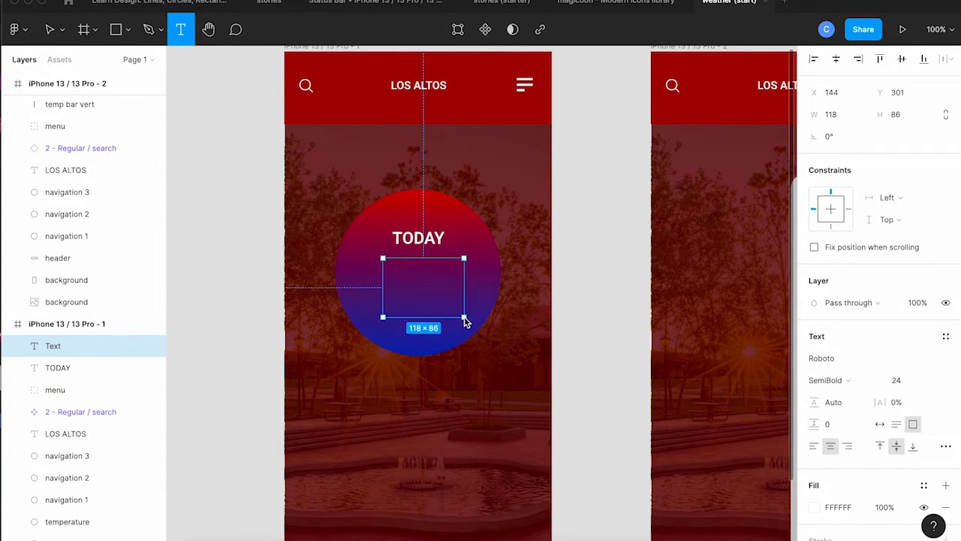
text(80)
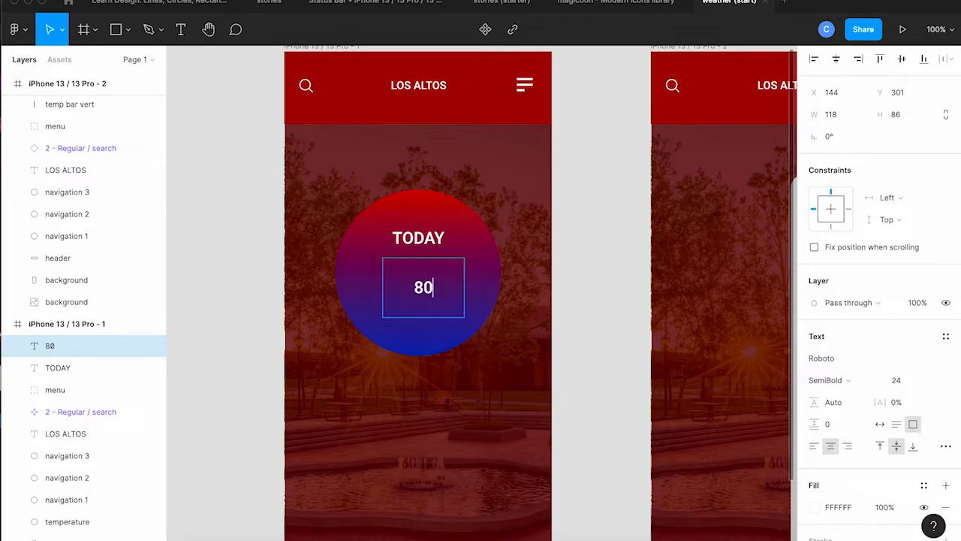
text(°F)
key(super+a)
click(898, 381)
text(60)
key(Return)
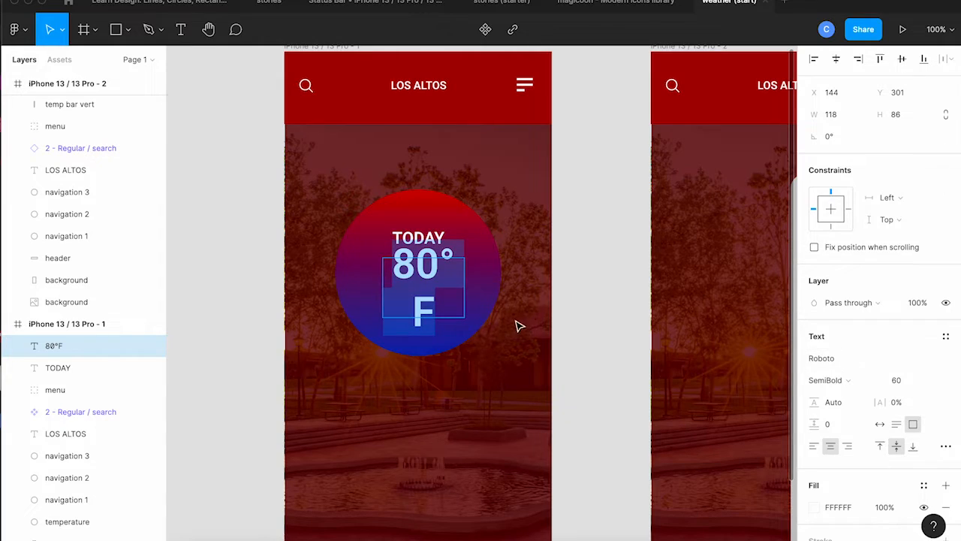
- Widen the 80°F text box to about 146 so it fits one line, and centre it in the circle under TODAY
click(452, 290)
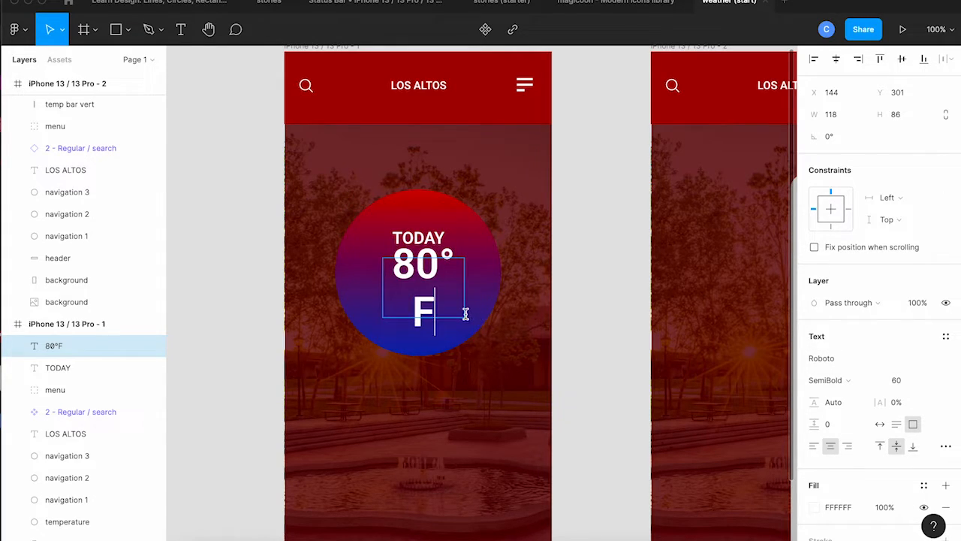
drag(464, 308, 418, 281)
key(Escape)
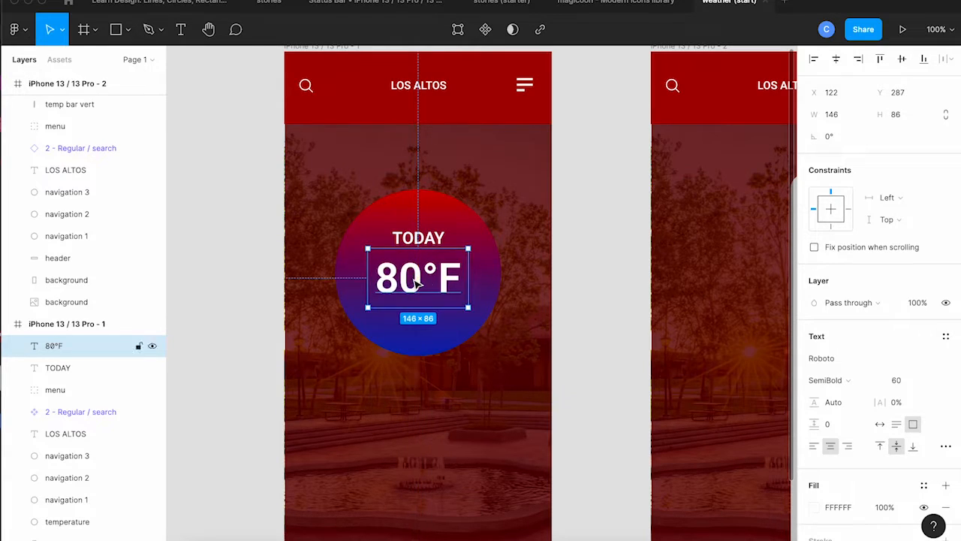
click(592, 304)
- Add a text box about 179 × 26 just beneath the temperature circle, starting with "H" at font size 24
key(t)
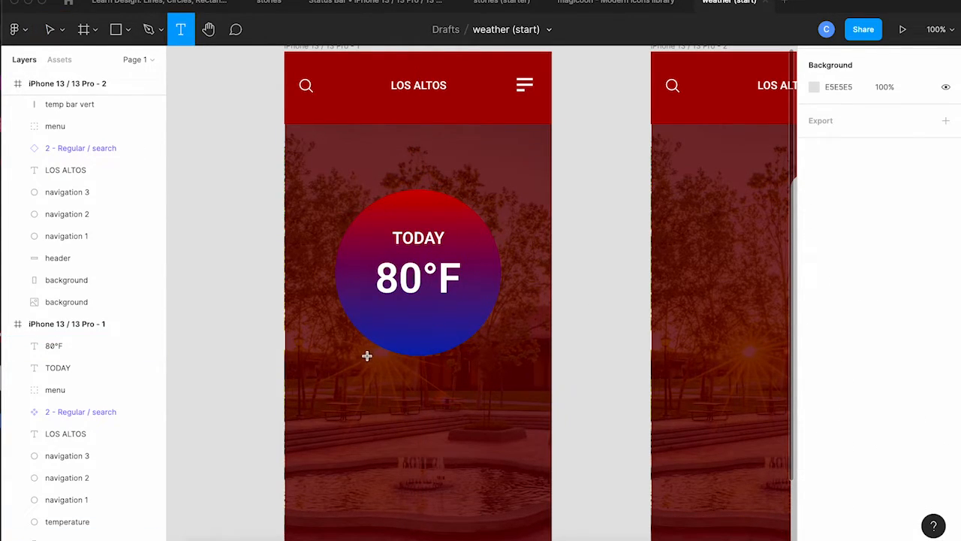
drag(366, 359, 490, 382)
text(H)
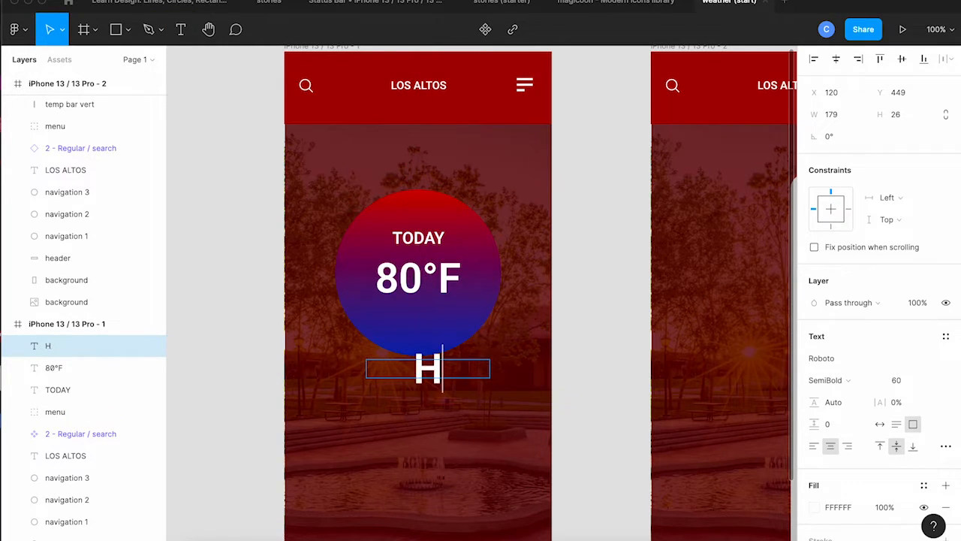
key(ctrl+a)
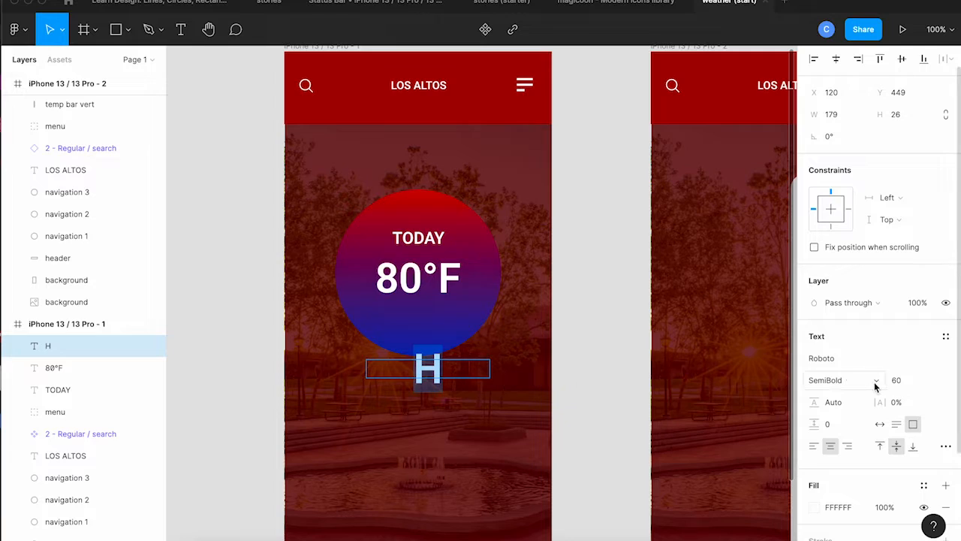
click(895, 381)
text(24)
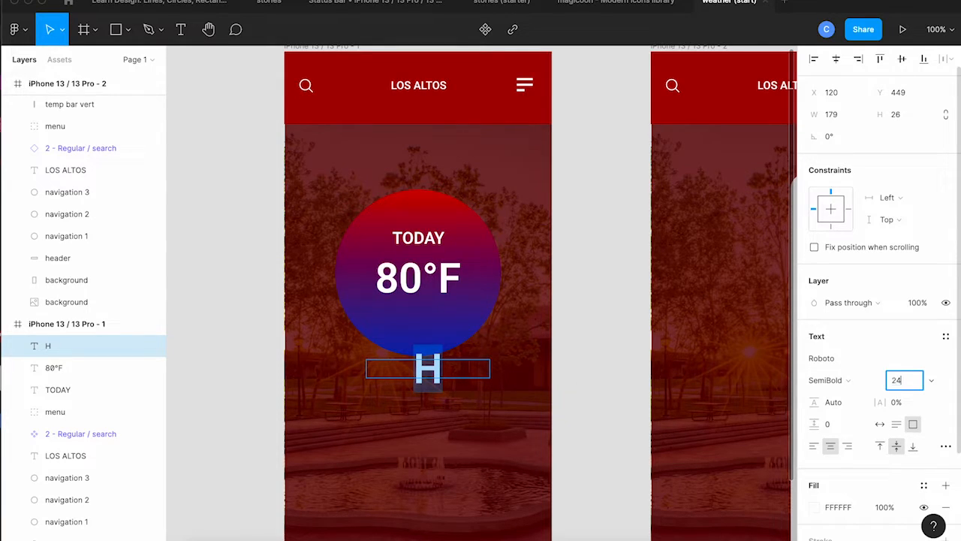
key(Return)
- Complete the text beneath the circle as "H 80°/L 60°" and move it slightly lower, centred under the circle
click(436, 369)
text(80)
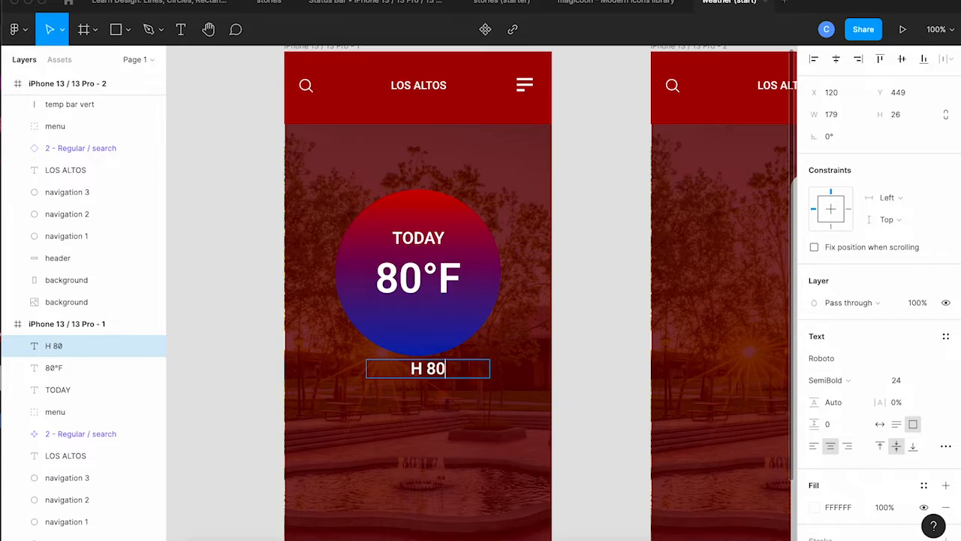
text(°)
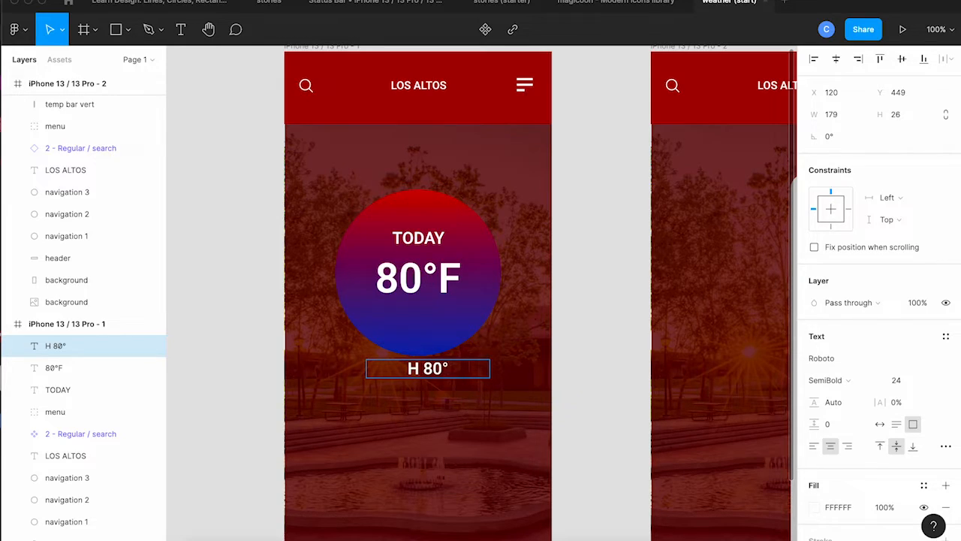
text(/L)
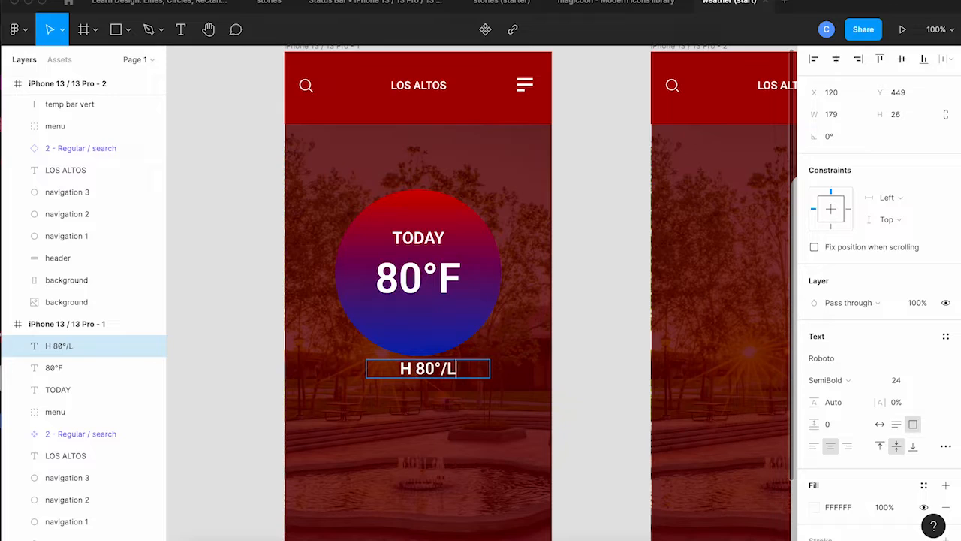
text( 6)
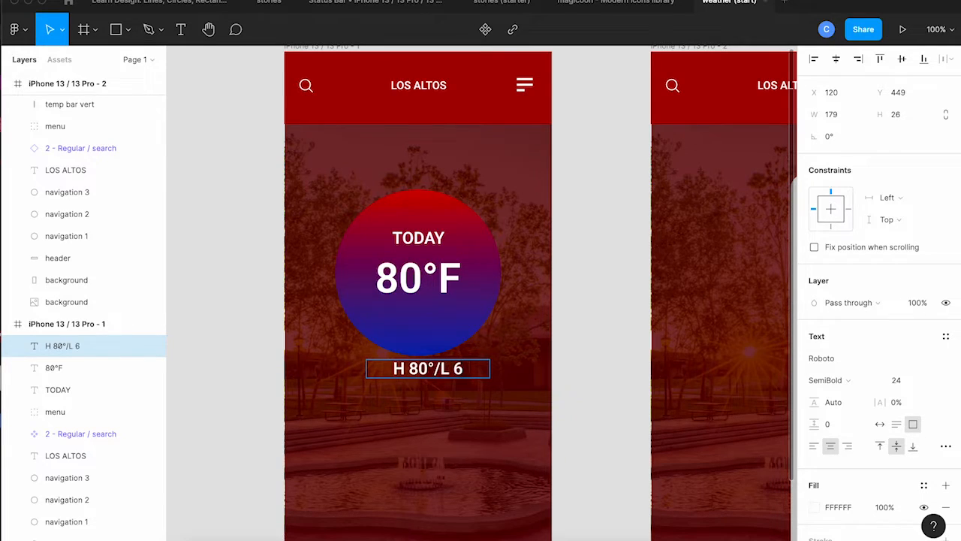
text(0°)
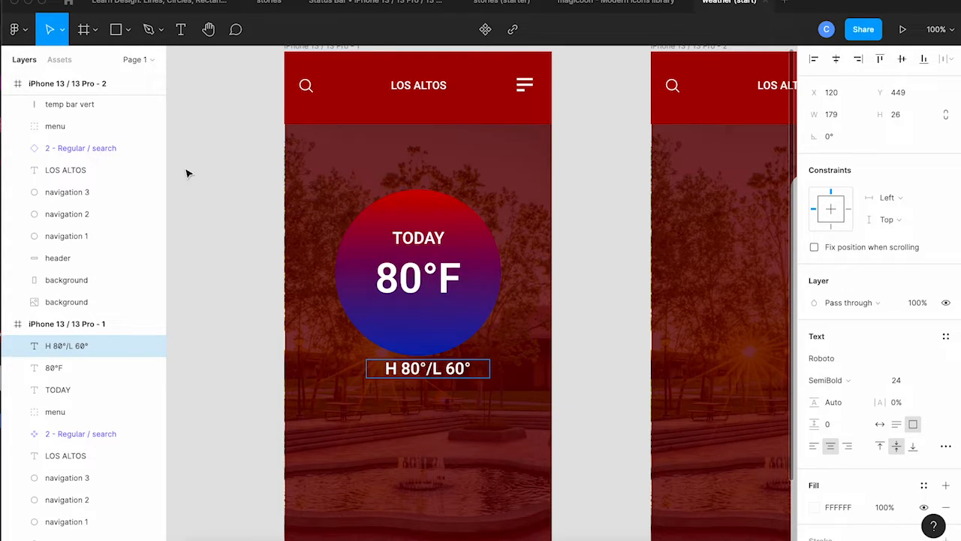
key(Escape)
drag(434, 373, 428, 388)
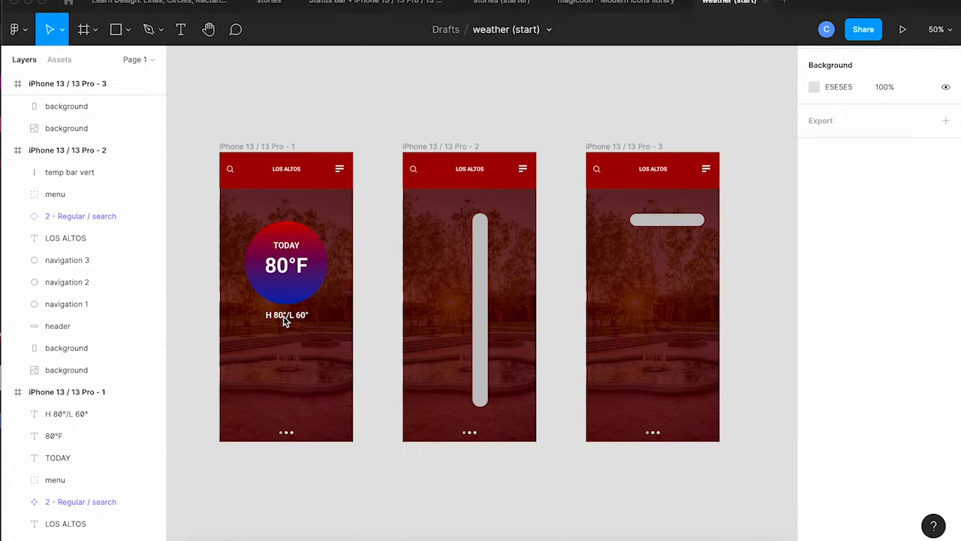
- Copy the H 80°/L 60° text into the second screen and place it near the upper end of the vertical bar, at X 40, Y 198
click(288, 317)
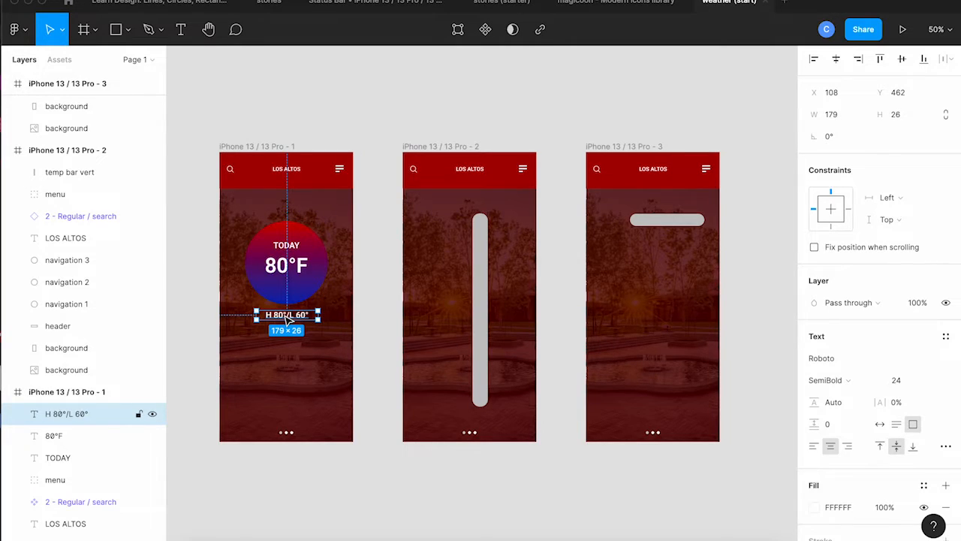
click(433, 147)
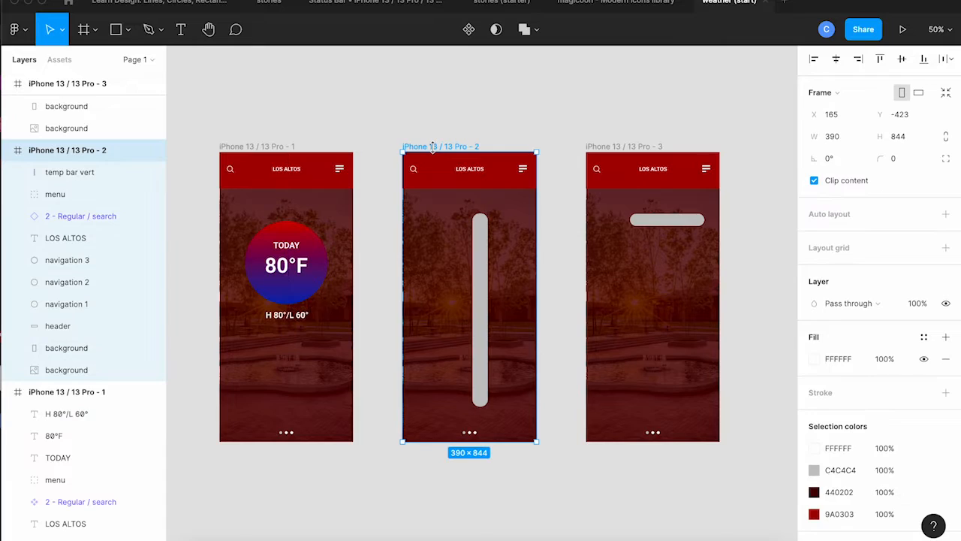
key(ctrl+v)
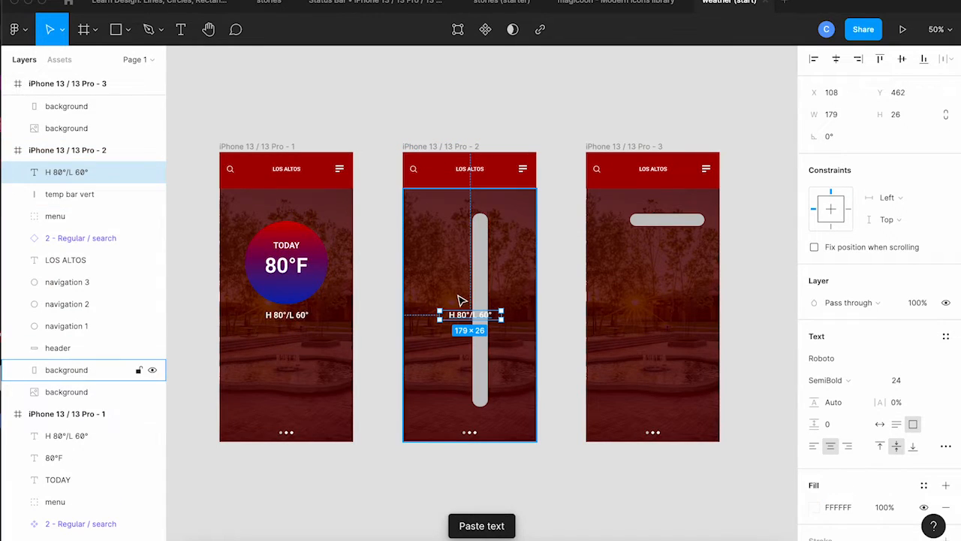
key(shift+0)
drag(437, 329, 391, 149)
- Change the copied text to "NOW", right-aligned, and shift it to X 0 so it sits just beside the vertical bar
double_click(390, 148)
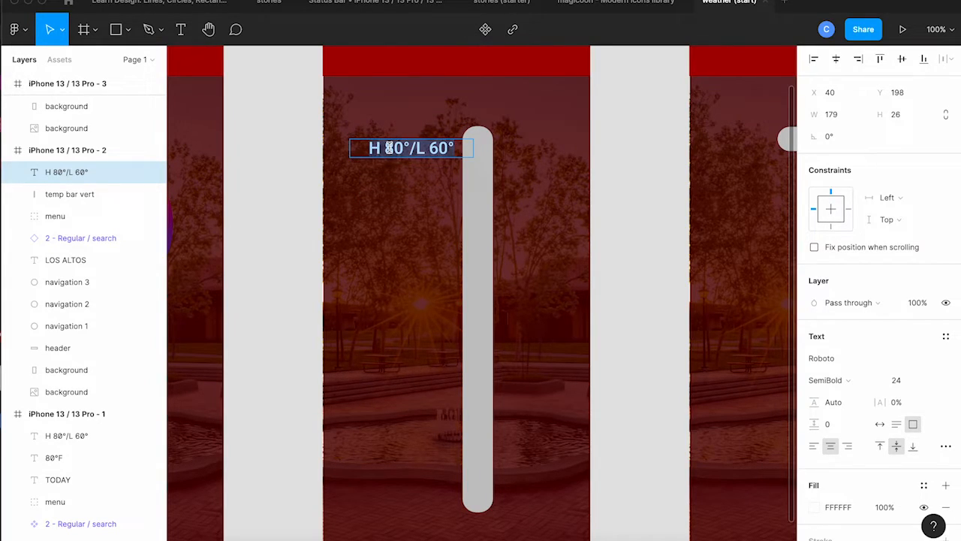
text(NOW)
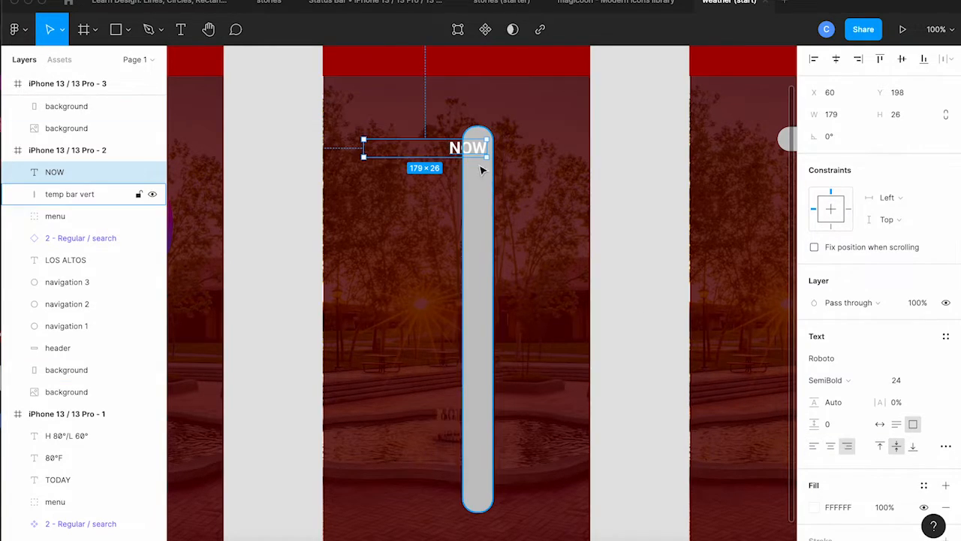
key(shift+Left)
key(shift+Left)
key(shift+Left)
key(shift+Left)
key(shift+Left)
key(shift+Left)
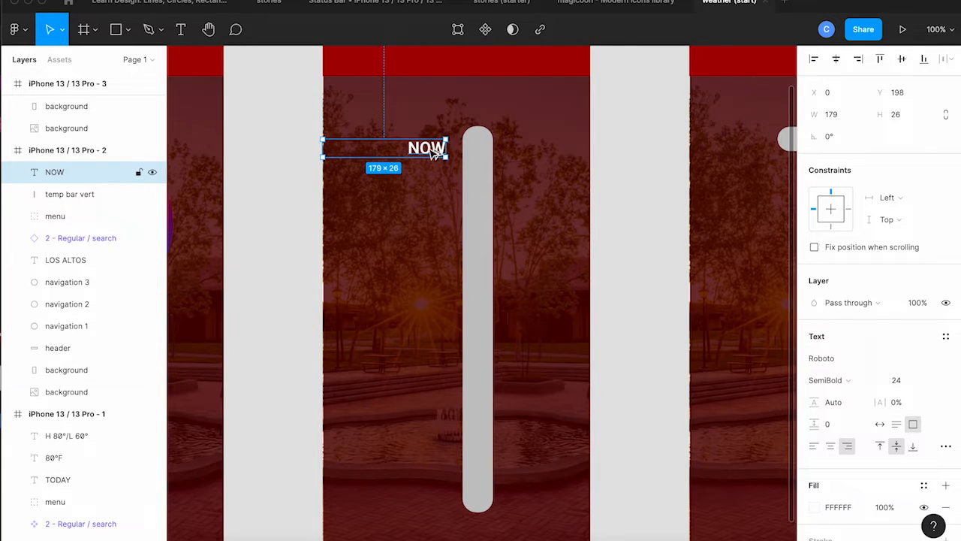
- Duplicate the NOW text directly below at Y 250 and change the copy to "2 PM / 82°"
drag(434, 159, 436, 187)
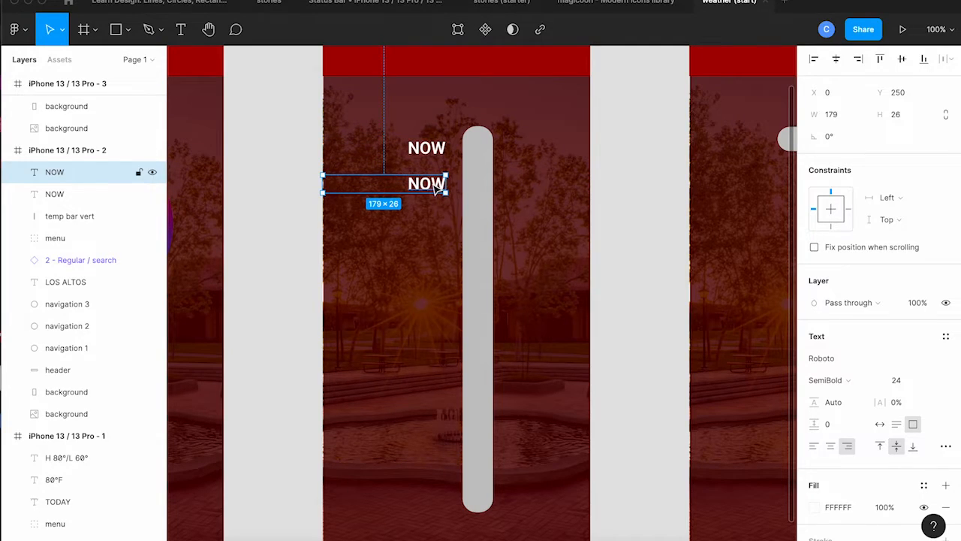
double_click(433, 184)
text(2)
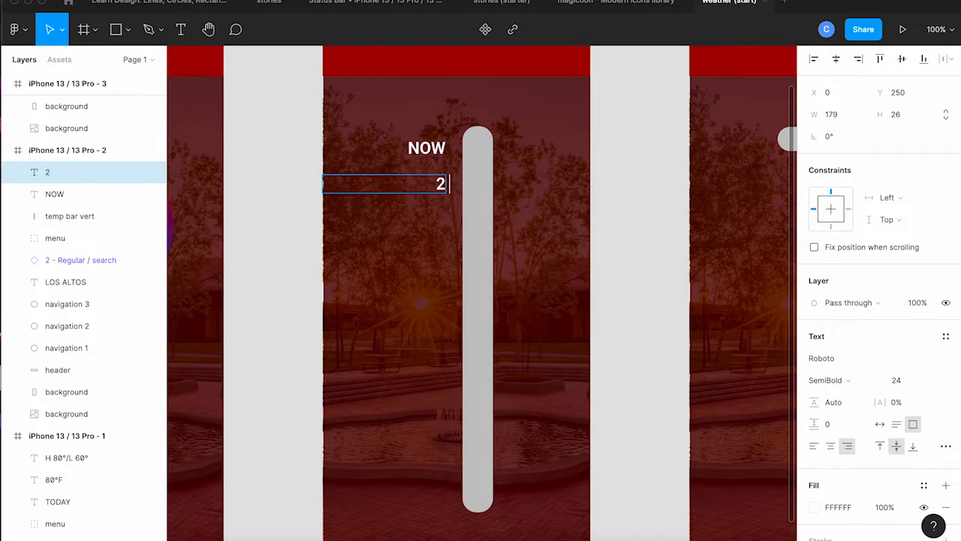
text( PM /)
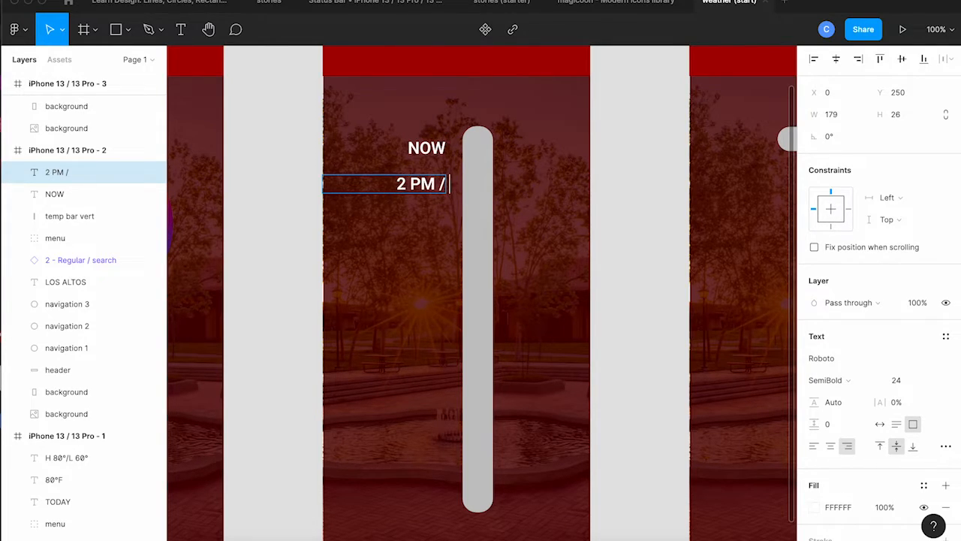
text( 82)
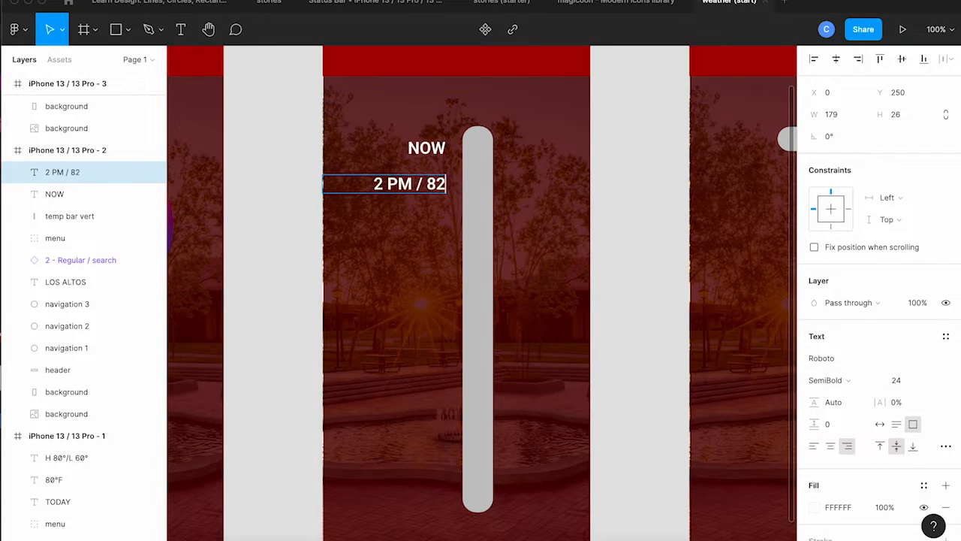
text(°)
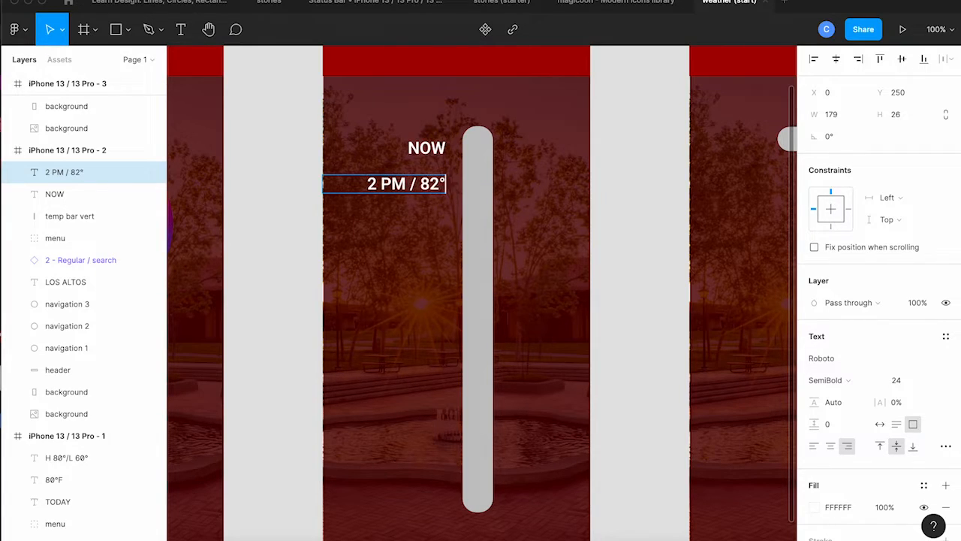
key(Escape)
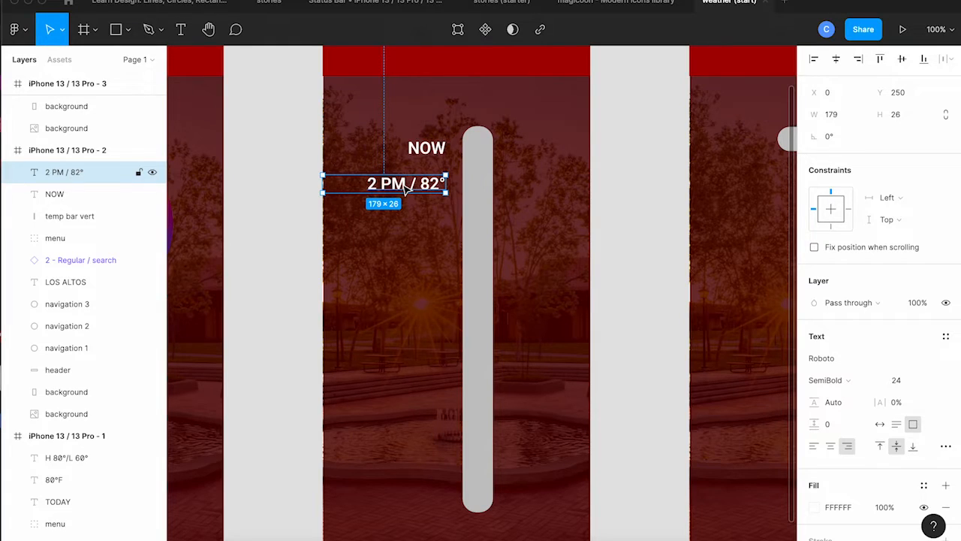
- Duplicate the "2 PM / 82°" line seven times down the column at equal 52-pixel intervals
drag(405, 188, 403, 219)
key(ctrl+d)
key(ctrl+d)
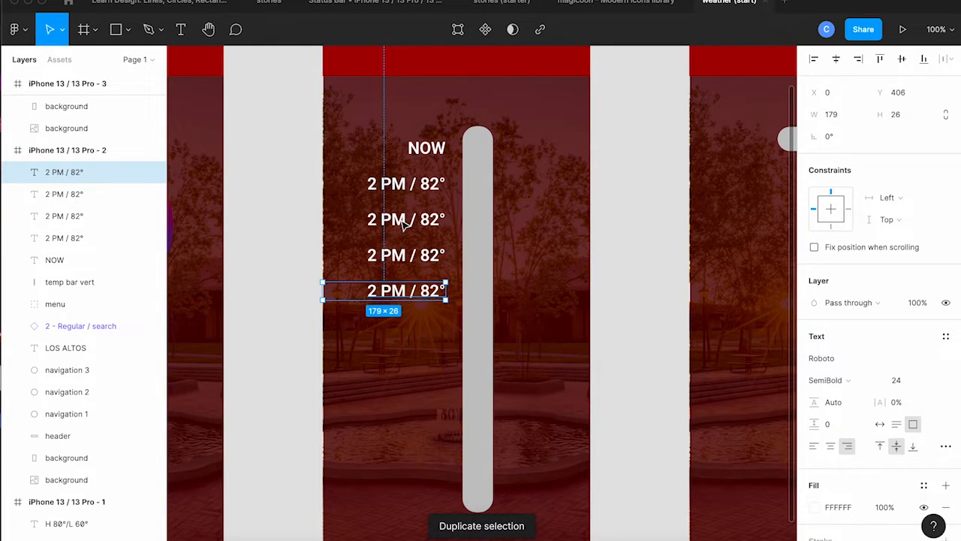
key(ctrl+d)
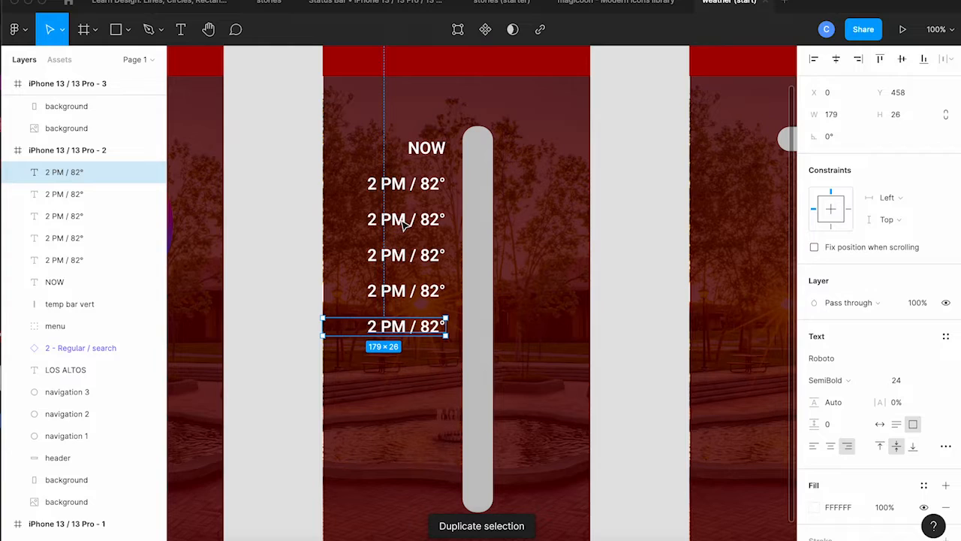
key(ctrl+d)
key(ctrl+d)
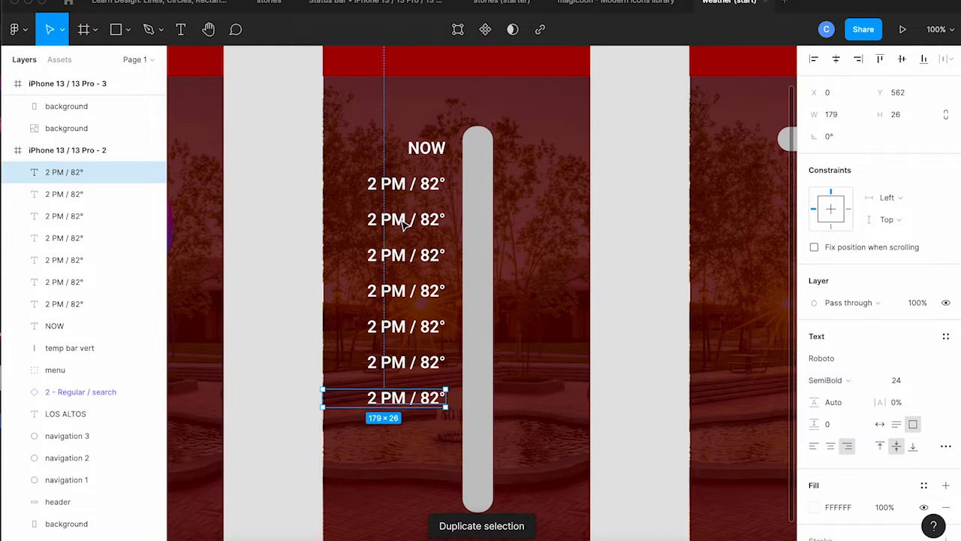
key(ctrl+d)
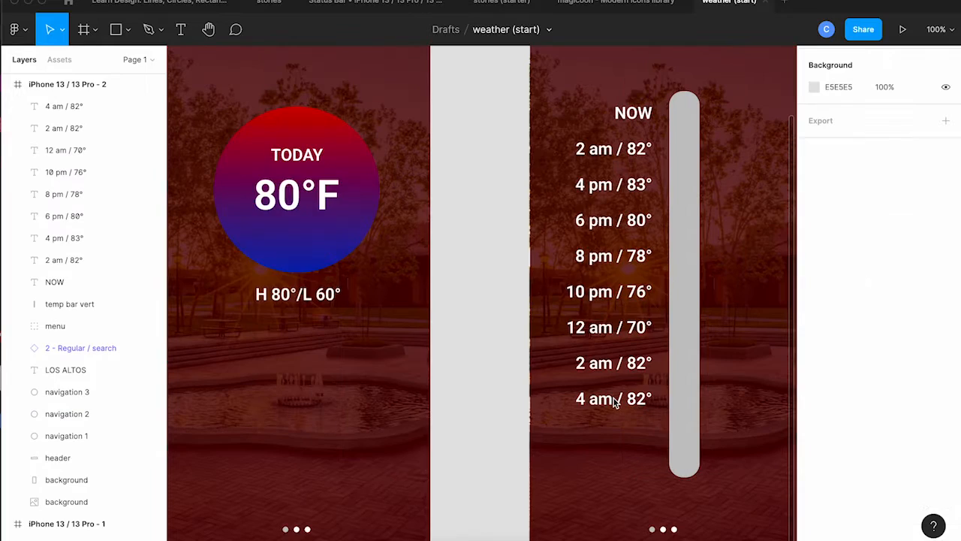
- Select all nine lines from NOW to 4 am / 82° and stretch them together to about 528 high, spreading them along the bar
click(616, 401)
shift+click(623, 367)
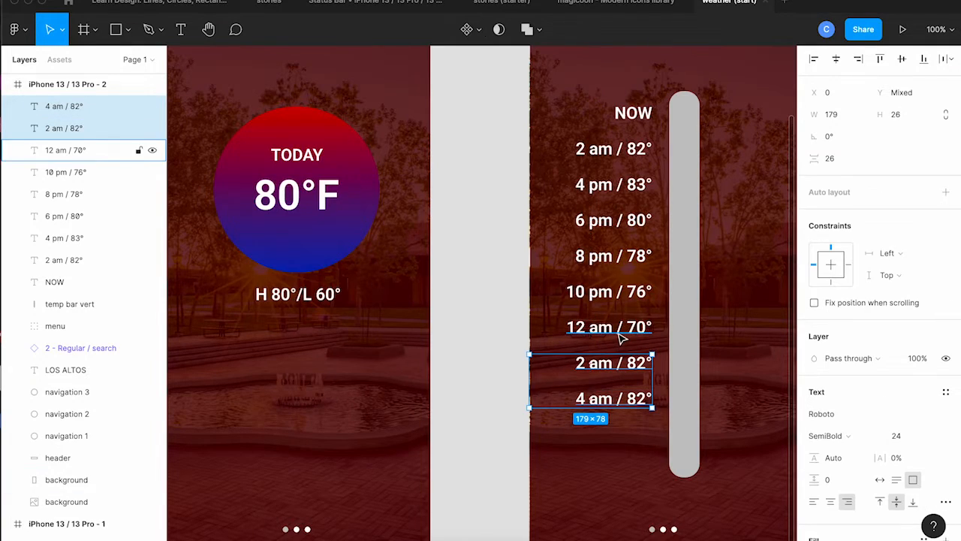
shift+click(620, 333)
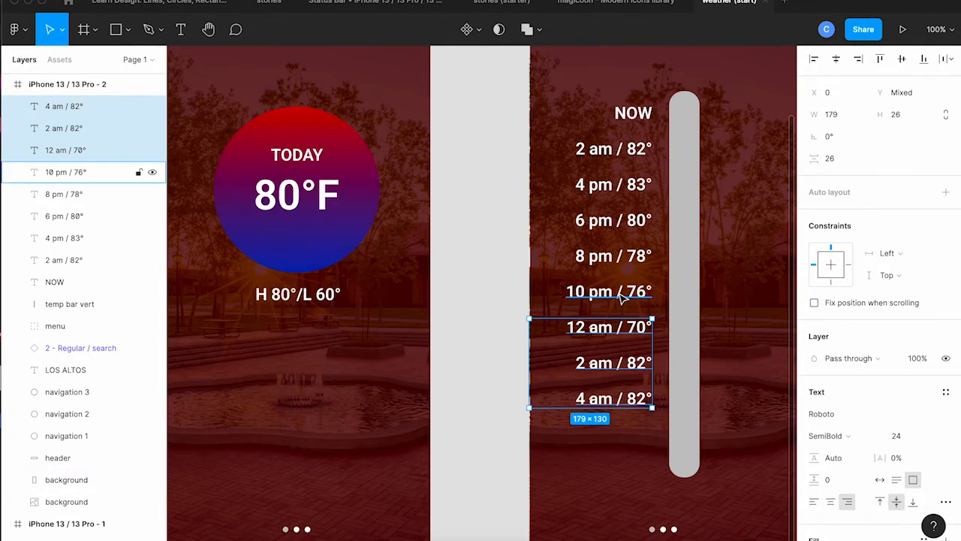
shift+click(623, 298)
shift+click(620, 257)
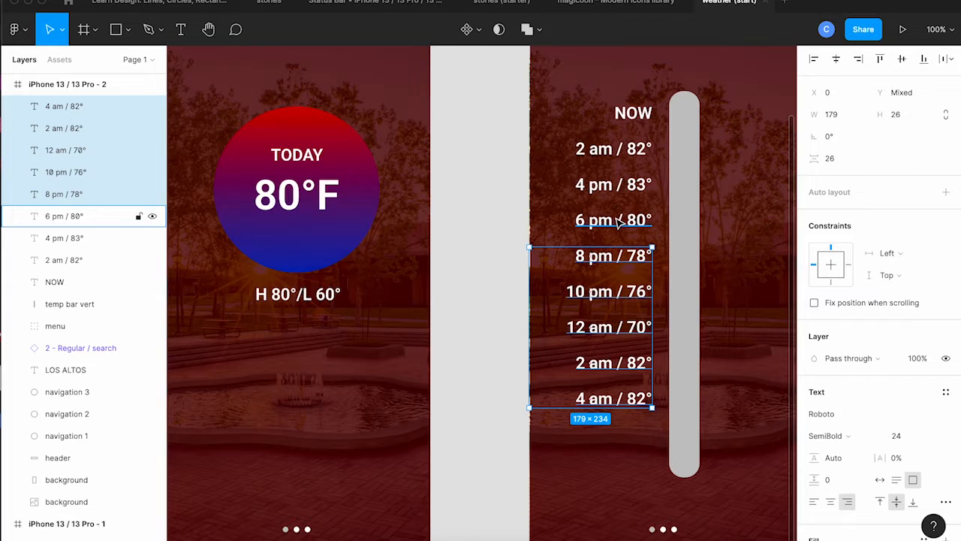
shift+click(620, 220)
shift+click(620, 185)
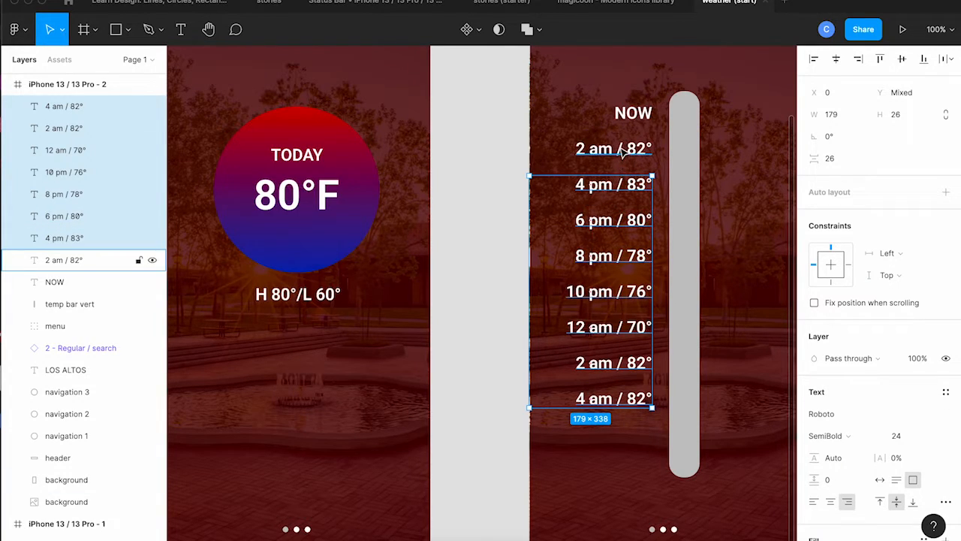
shift+click(620, 145)
shift+click(628, 116)
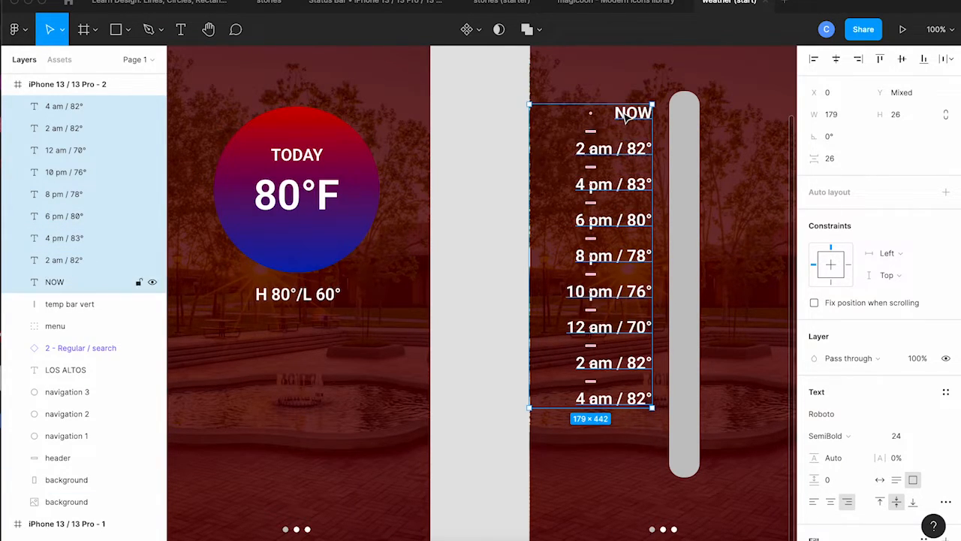
drag(567, 409, 567, 467)
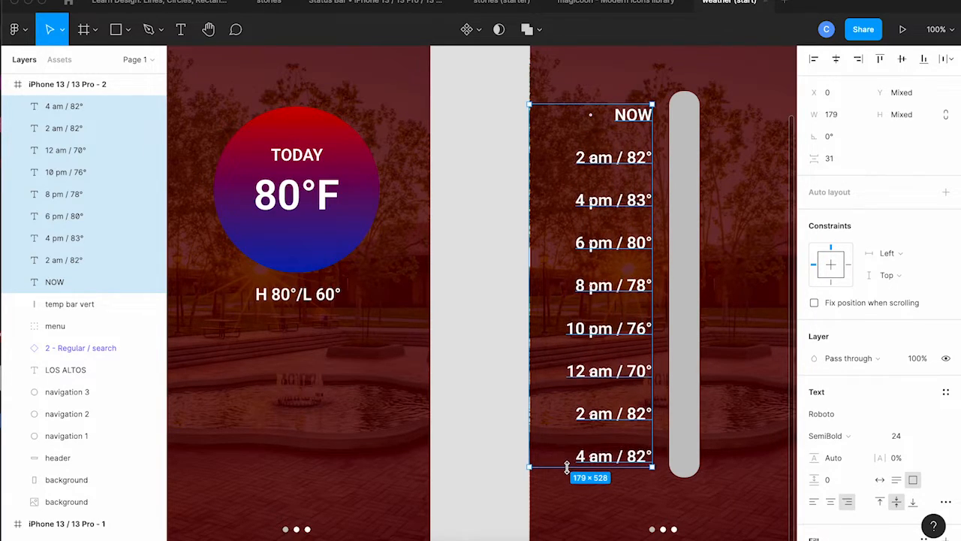
key(Escape)
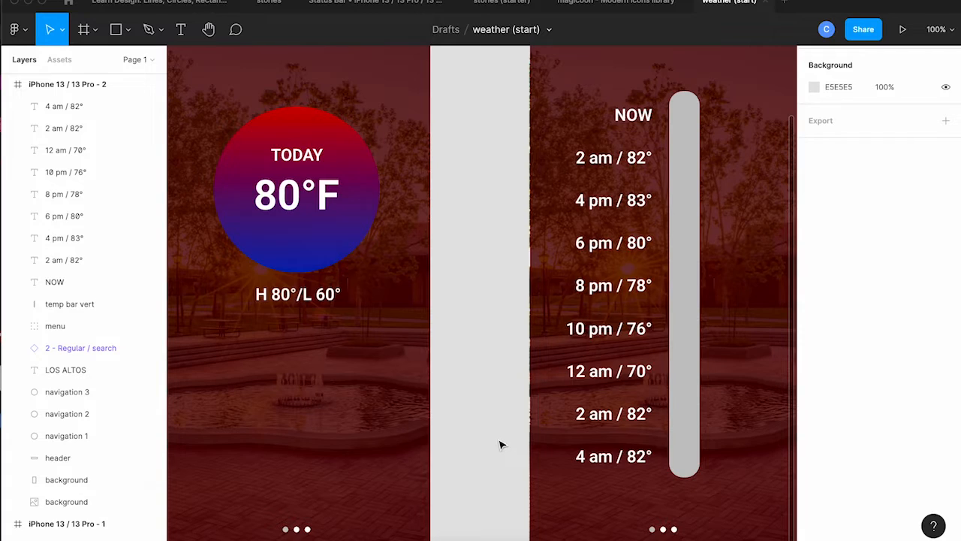
- Fill the vertical temperature bar on the second screen with the document's blue, 0421BB at 92%
scroll(502, 451, right, 3)
scroll(501, 445, right, 3)
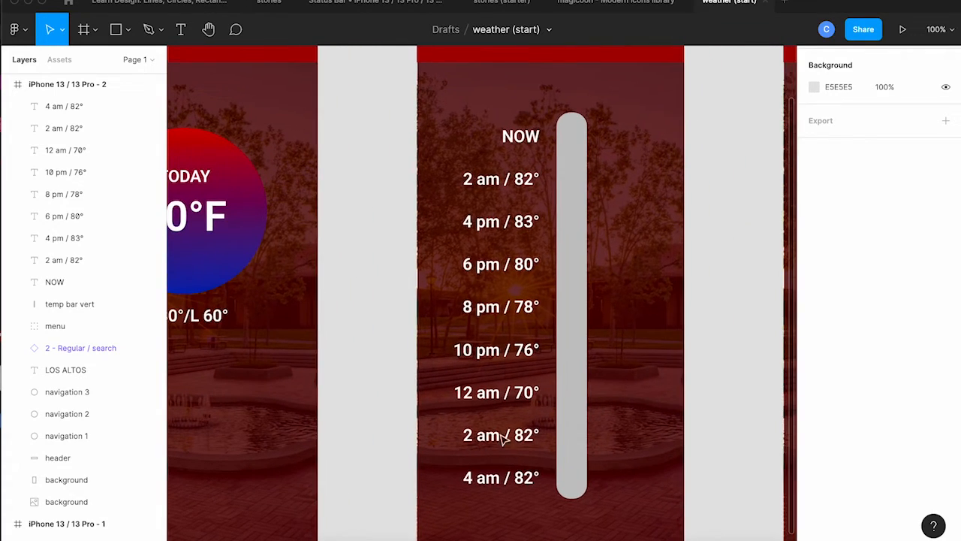
click(568, 422)
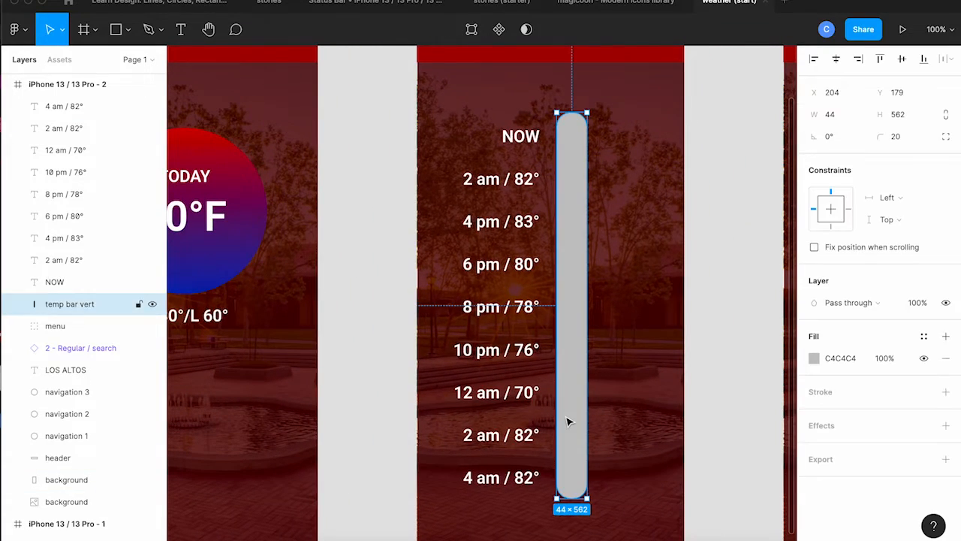
click(814, 357)
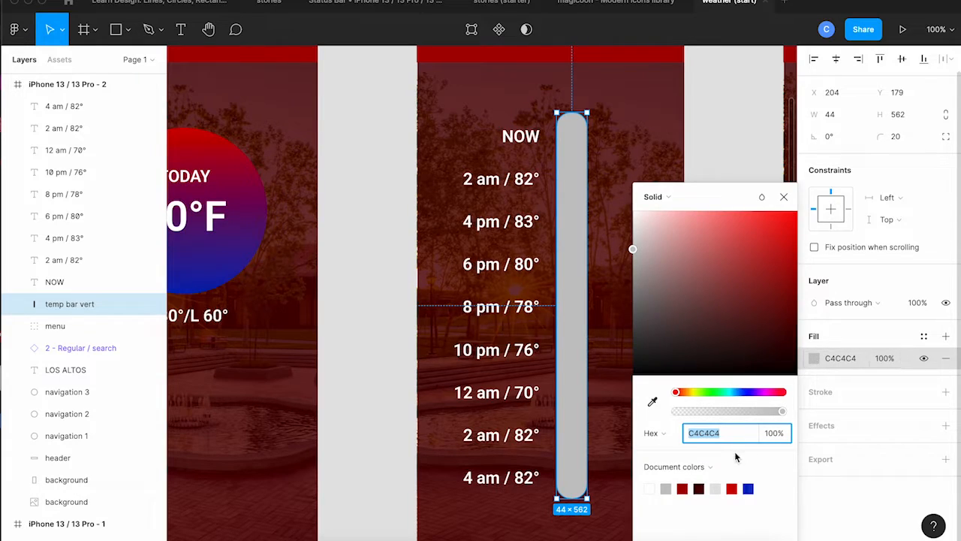
click(747, 488)
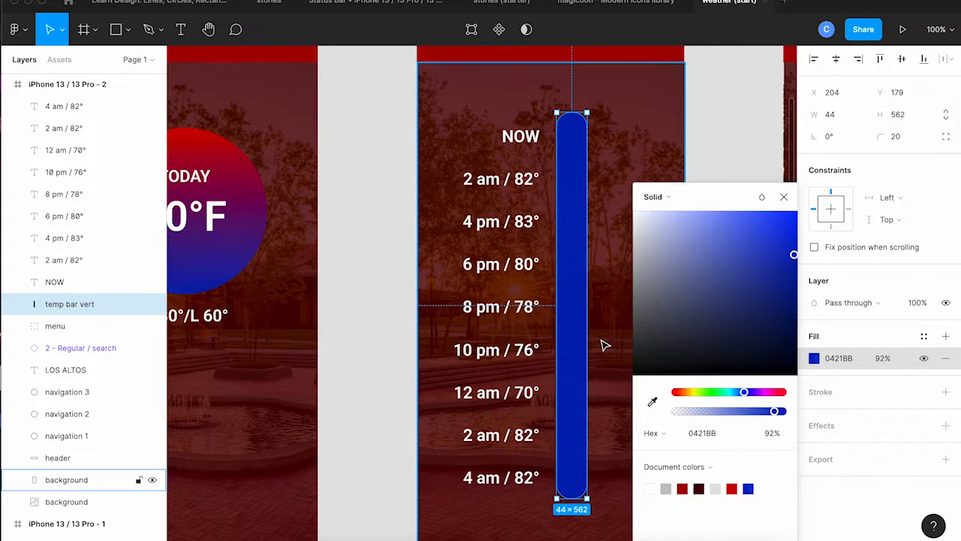
- Overlay the blue bar's lower half with a copy shortened to about 44 × 295, filled with muted blue 535B89 and positioned at Y 446
key(super+v)
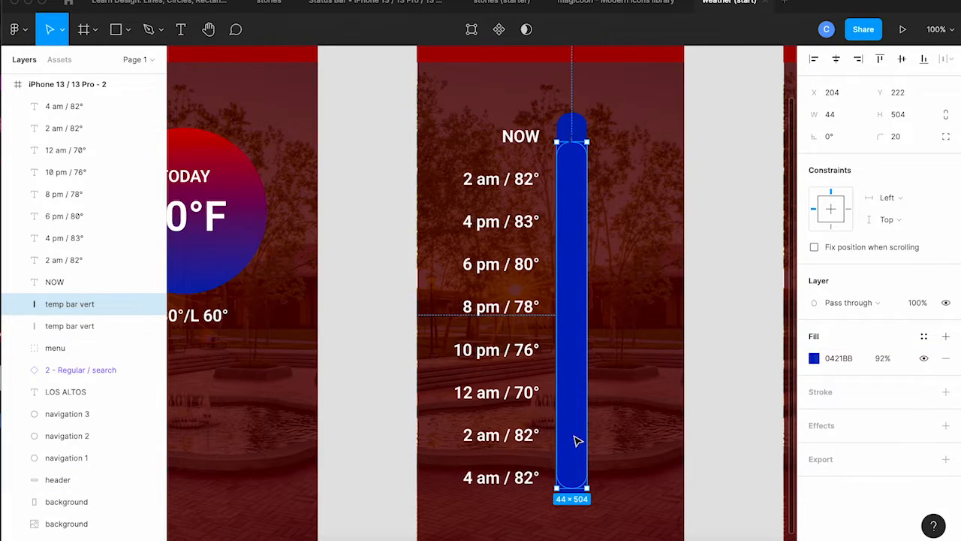
drag(572, 142, 568, 285)
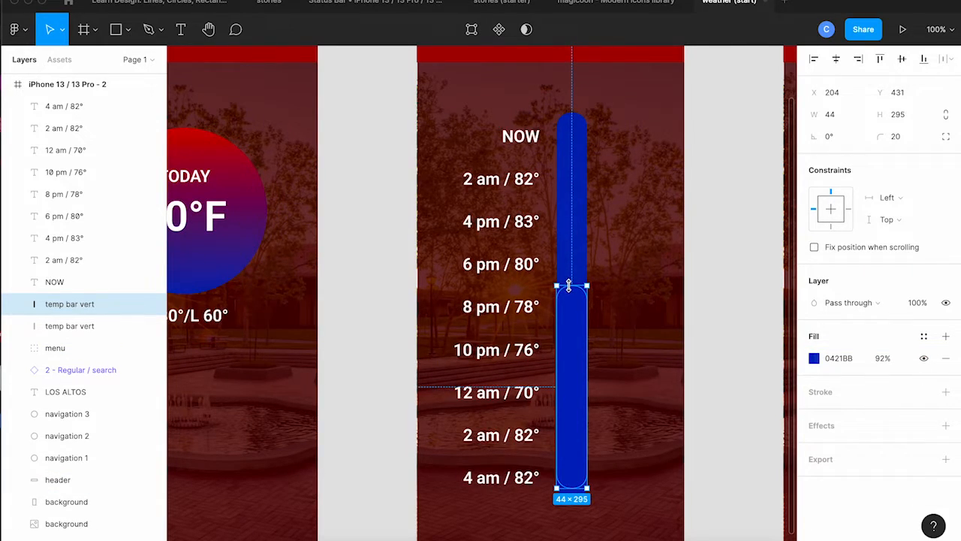
click(815, 357)
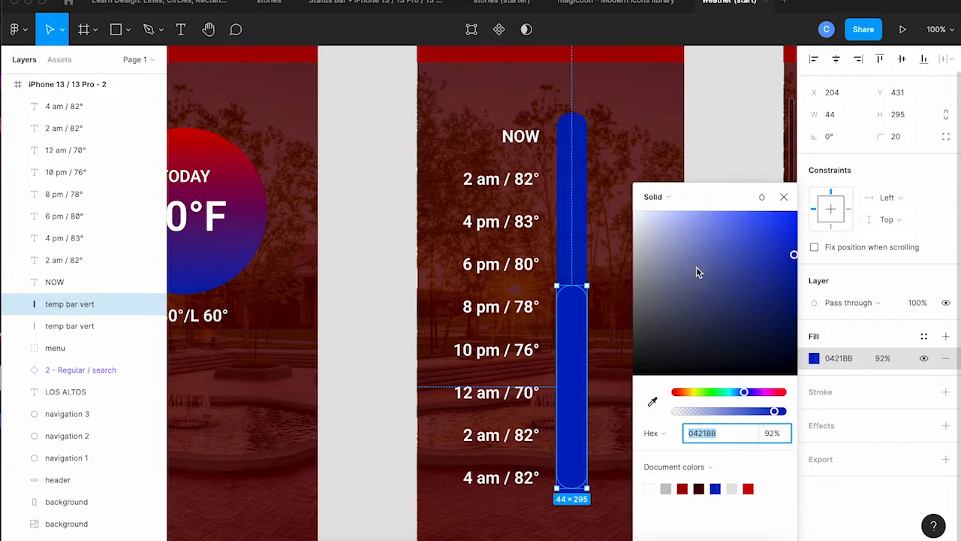
click(718, 293)
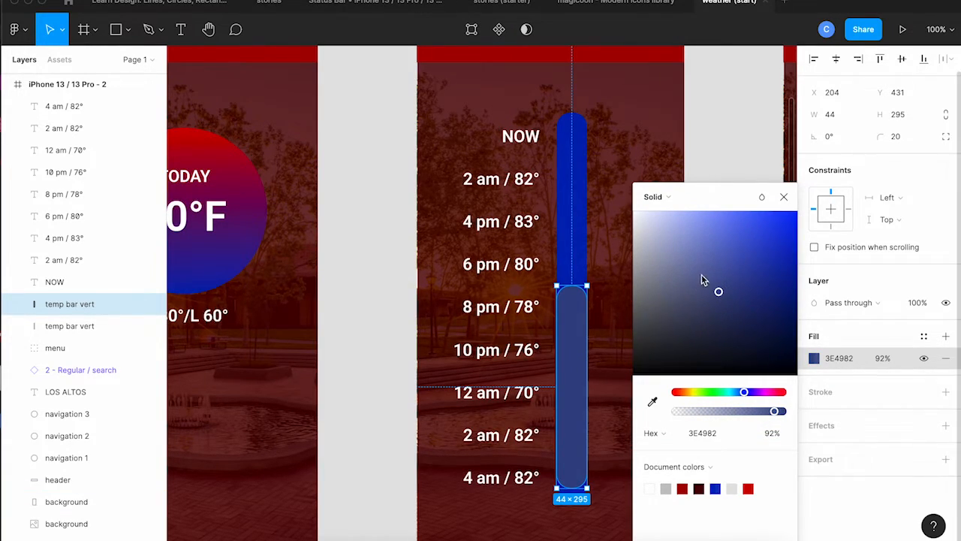
click(698, 291)
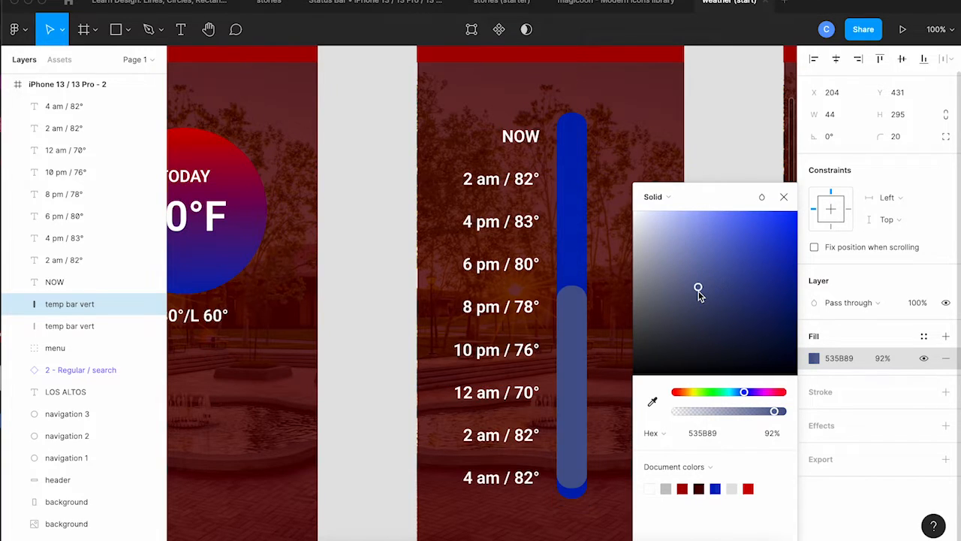
click(784, 197)
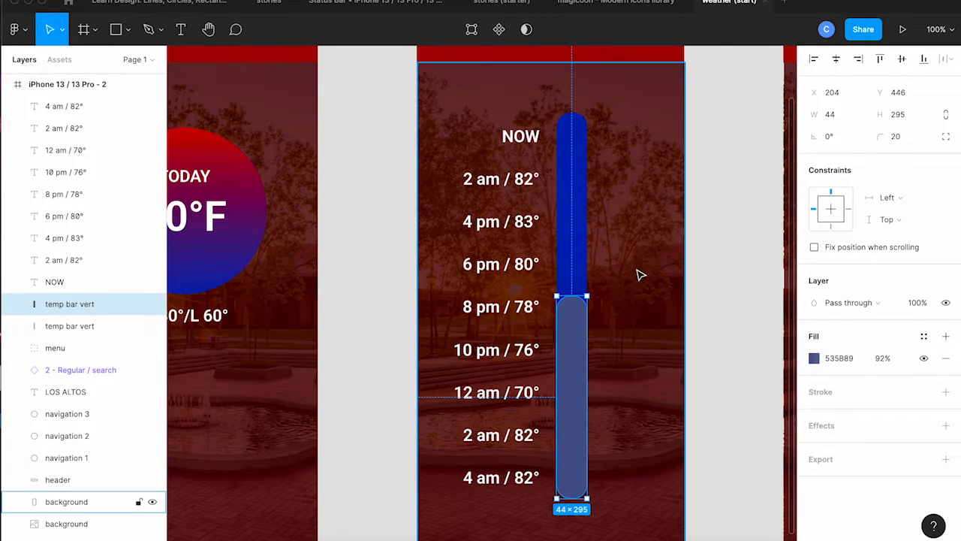
- Copy the NOW label to the other side of the vertical bar at Y 306 and change it to left-aligned CLEAR
scroll(637, 275, up, 2)
scroll(637, 275, right, 2)
scroll(638, 273, down, 2)
scroll(638, 273, right, 1)
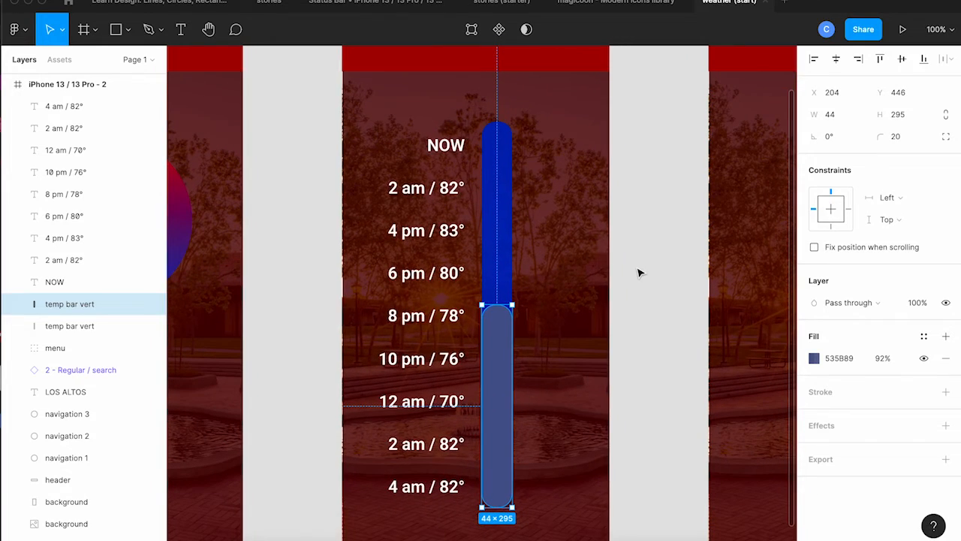
click(448, 148)
drag(451, 151, 568, 219)
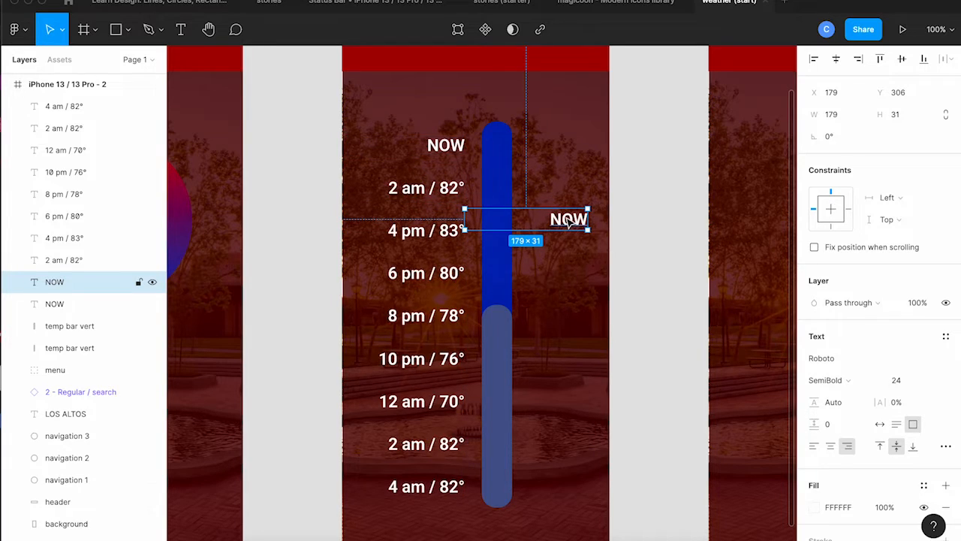
double_click(568, 219)
text(cl)
key(BackSpace)
key(BackSpace)
text(CLEAR)
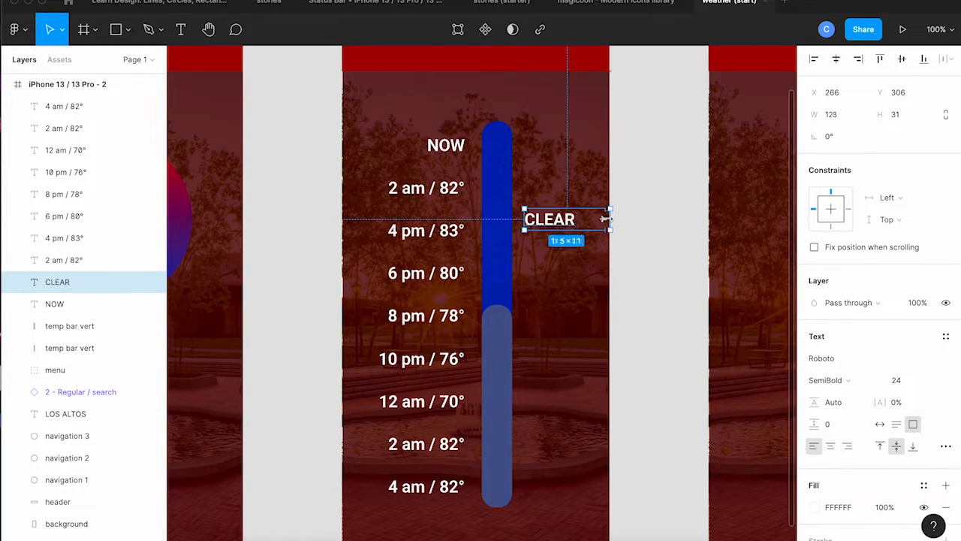
- Narrow the CLEAR label to about 101 wide, duplicate it beside the muted lower bar at Y 571, and change the copy to CLOUDY
drag(606, 219, 567, 403)
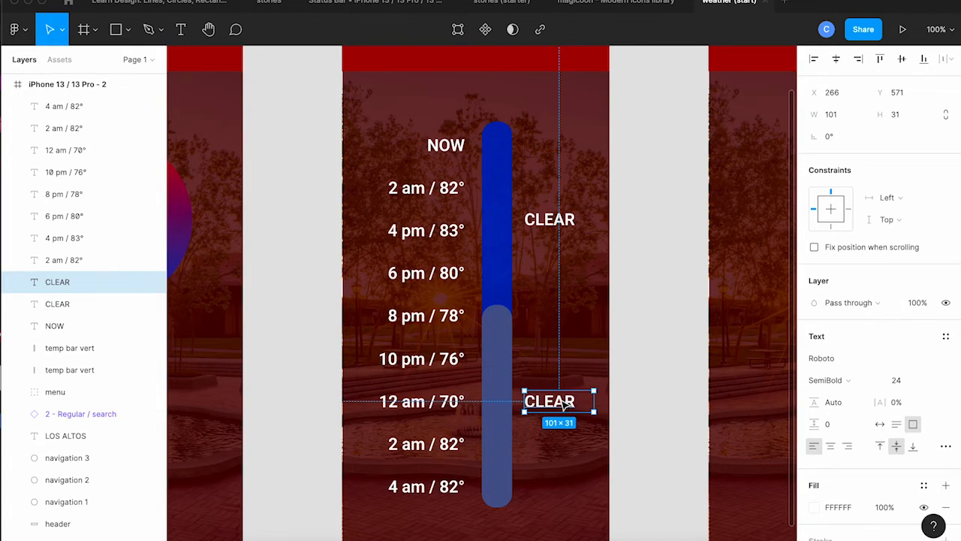
double_click(567, 403)
text(CLOUDY)
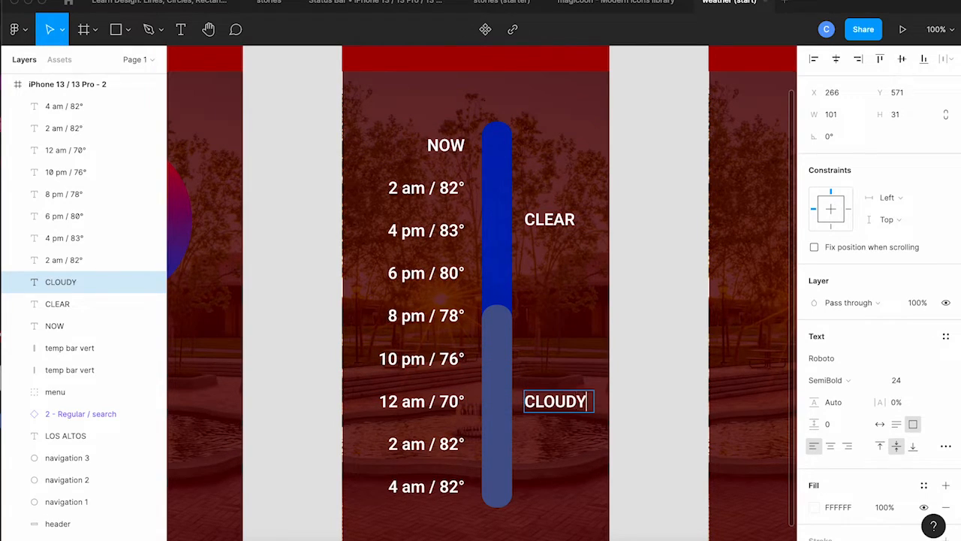
key(Escape)
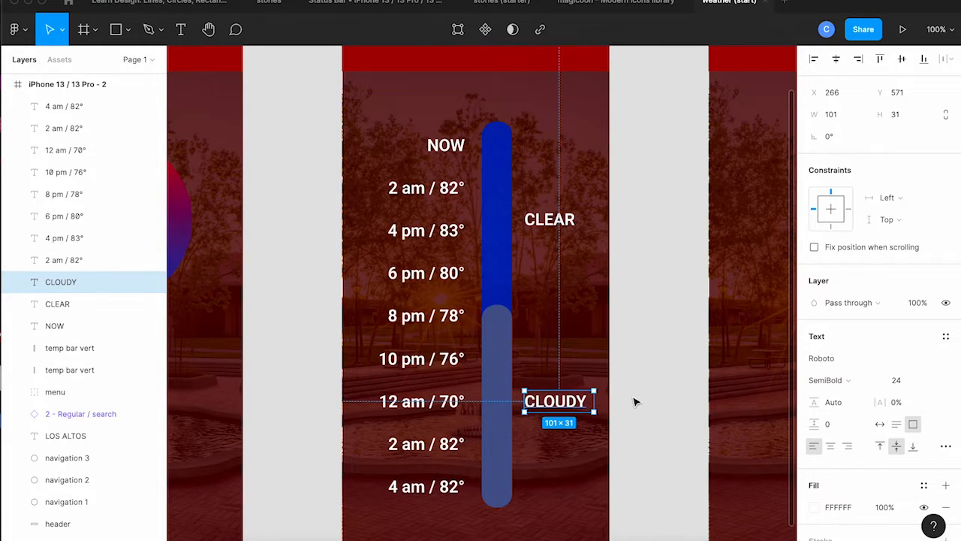
- Copy the NOW label onto the third screen and narrow its text box to about 103 wide beside the horizontal bar
key(minus)
click(576, 384)
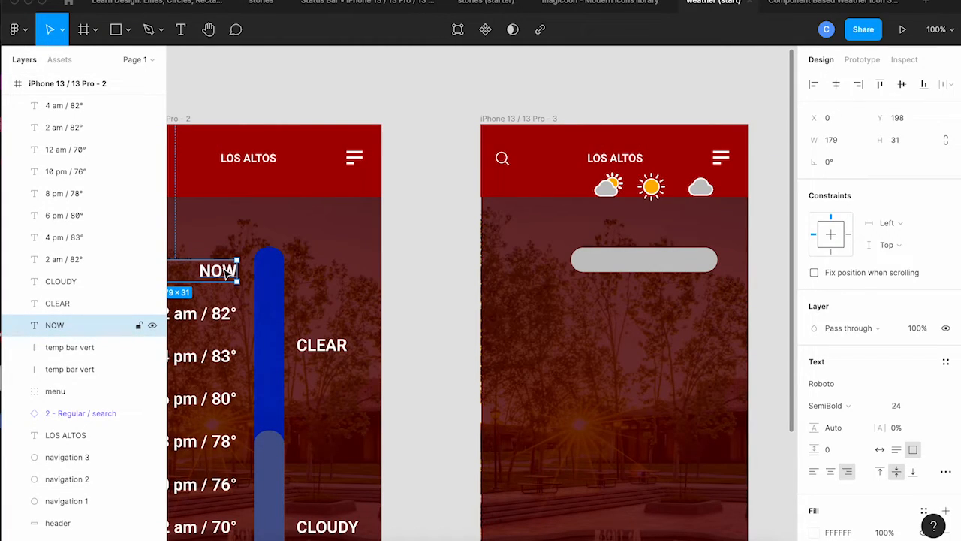
click(535, 120)
key(ctrl+v)
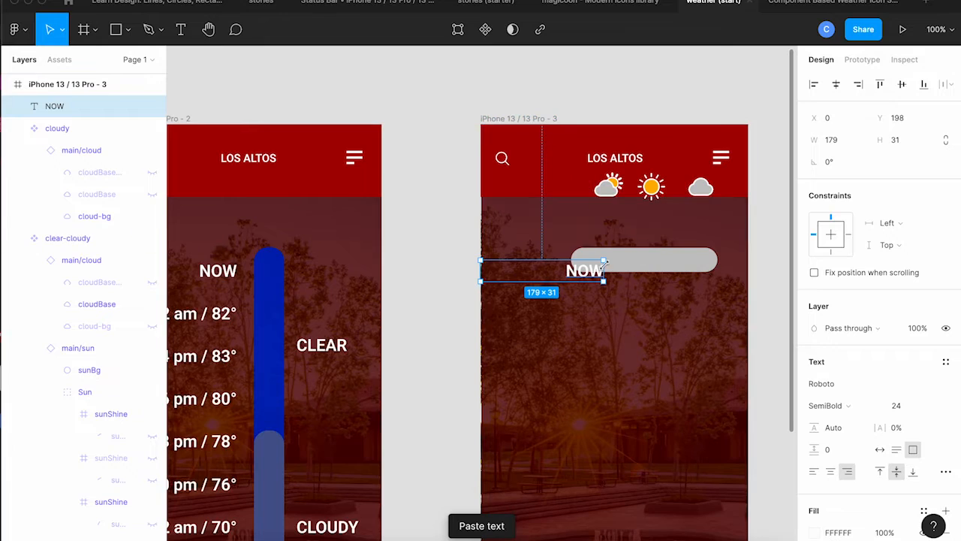
drag(605, 274, 555, 268)
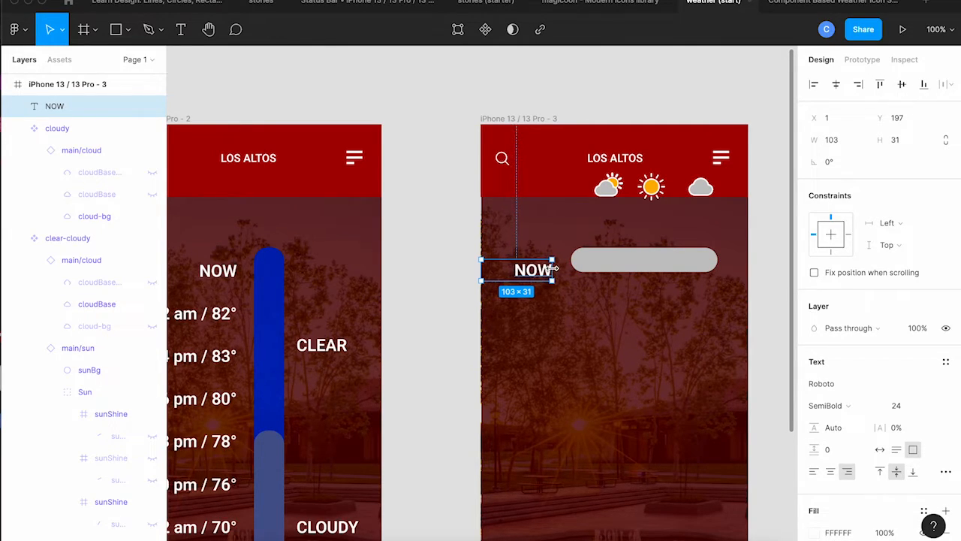
- Change the third screen's copied label to MON and place the cloudy icon just above it
double_click(538, 268)
text(MON)
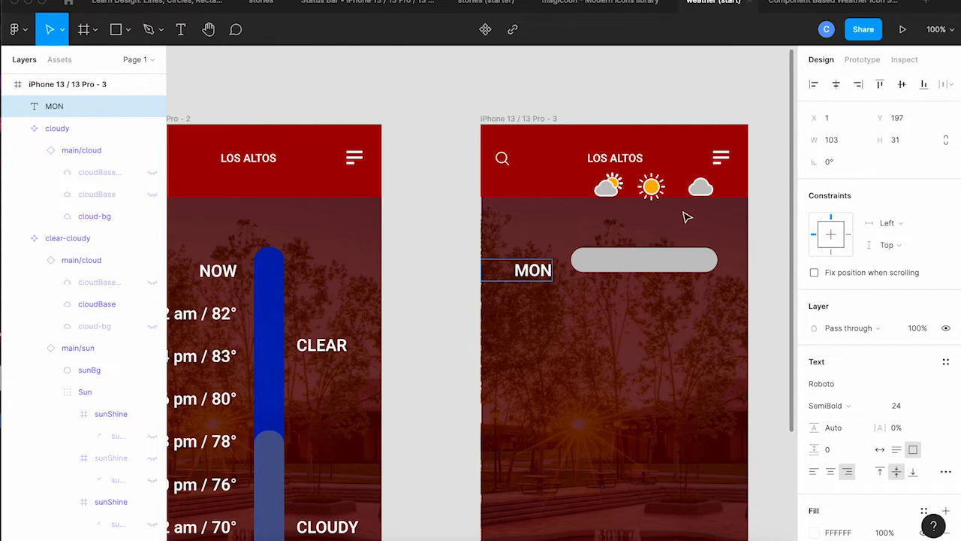
key(Escape)
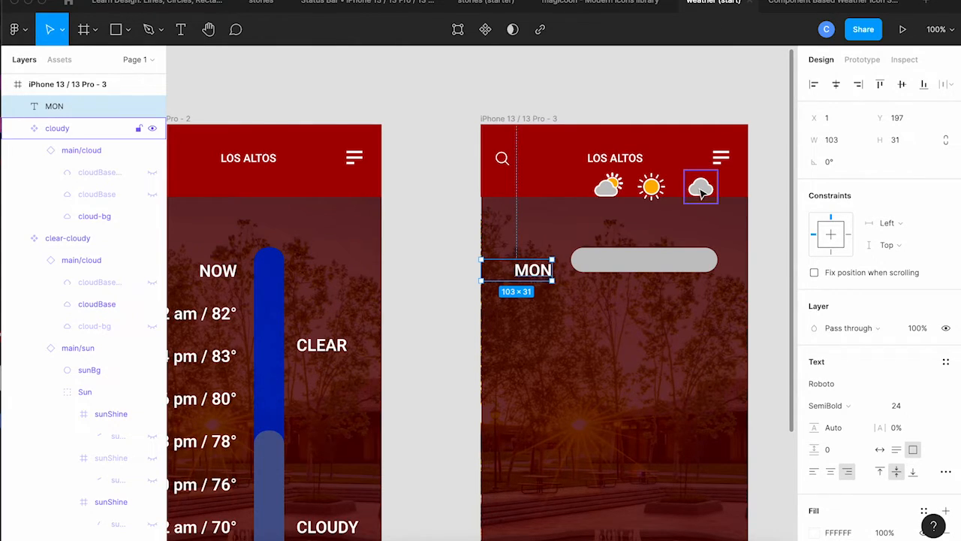
drag(701, 191, 534, 250)
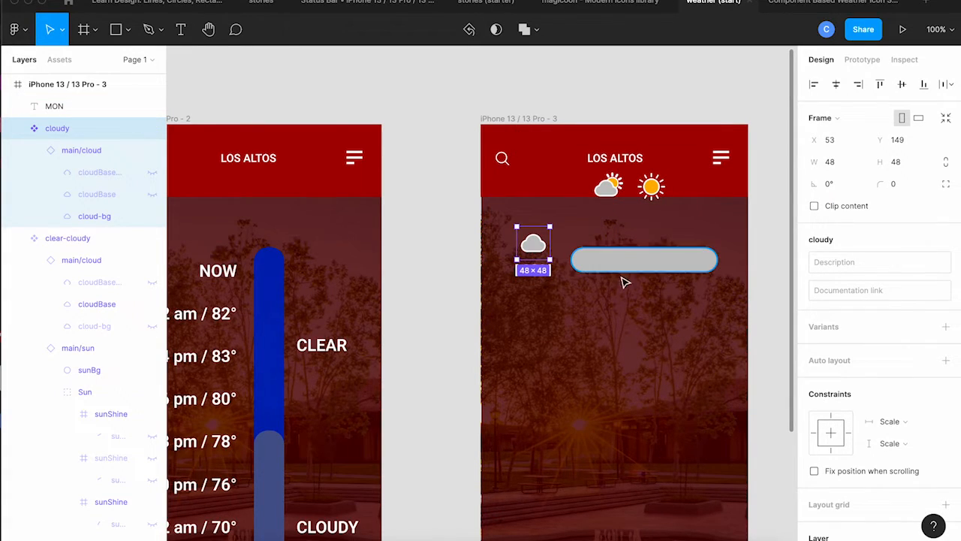
key(shift+Down)
- Fill the horizontal temperature bar with a linear gradient from the document's blue, 0421BB at 92%, to its bright red
click(702, 261)
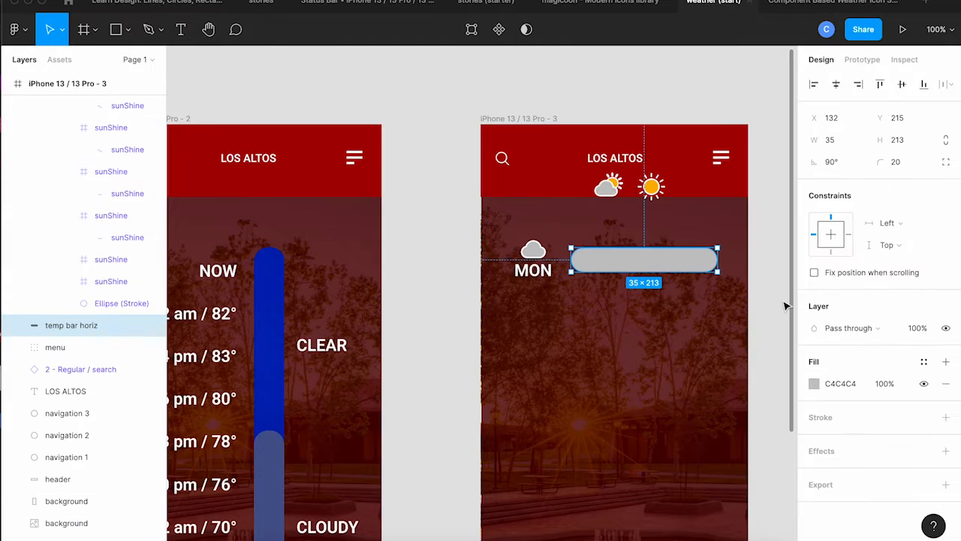
click(814, 384)
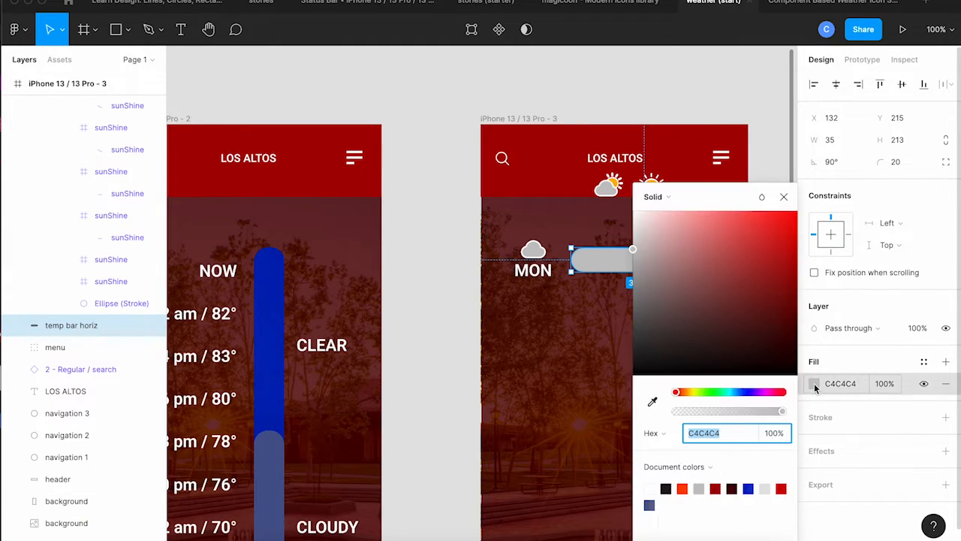
click(654, 197)
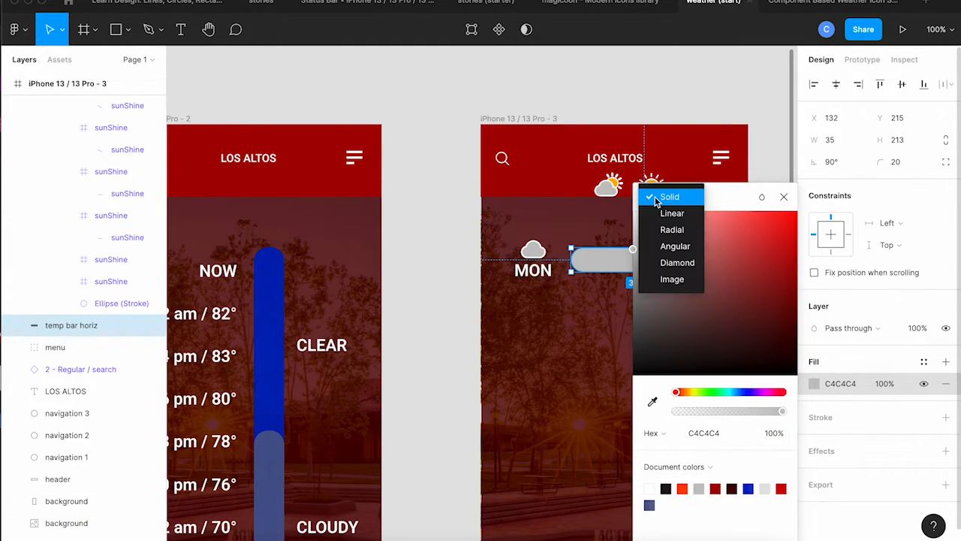
click(657, 214)
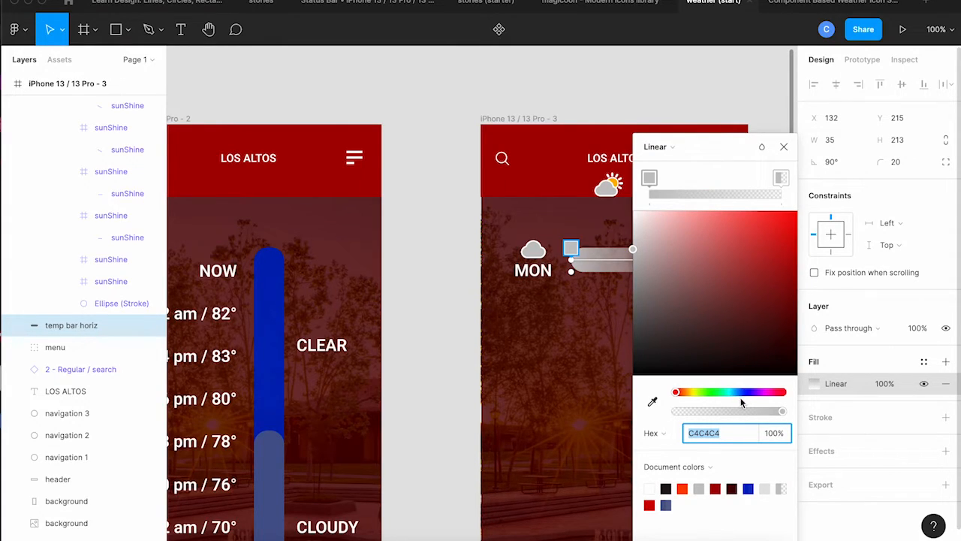
click(749, 488)
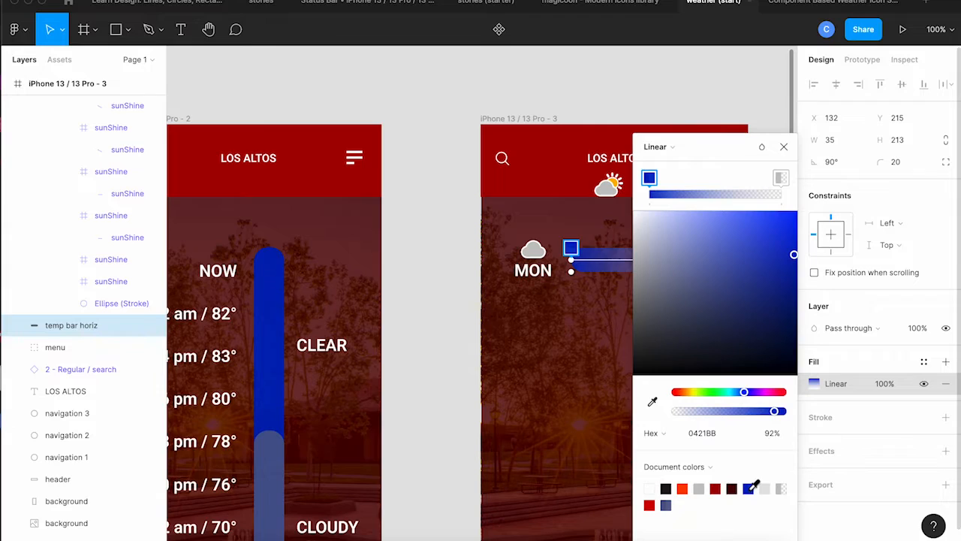
click(780, 178)
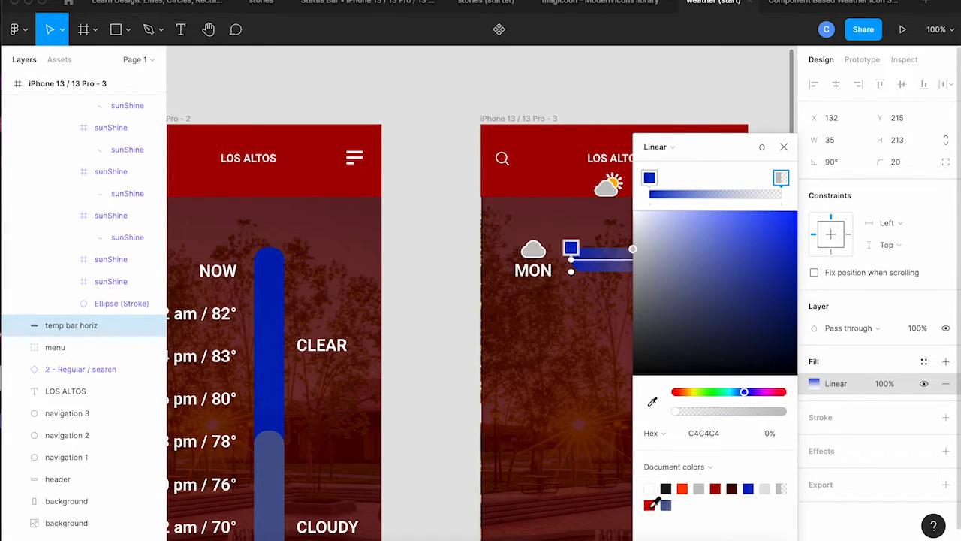
click(650, 504)
click(783, 146)
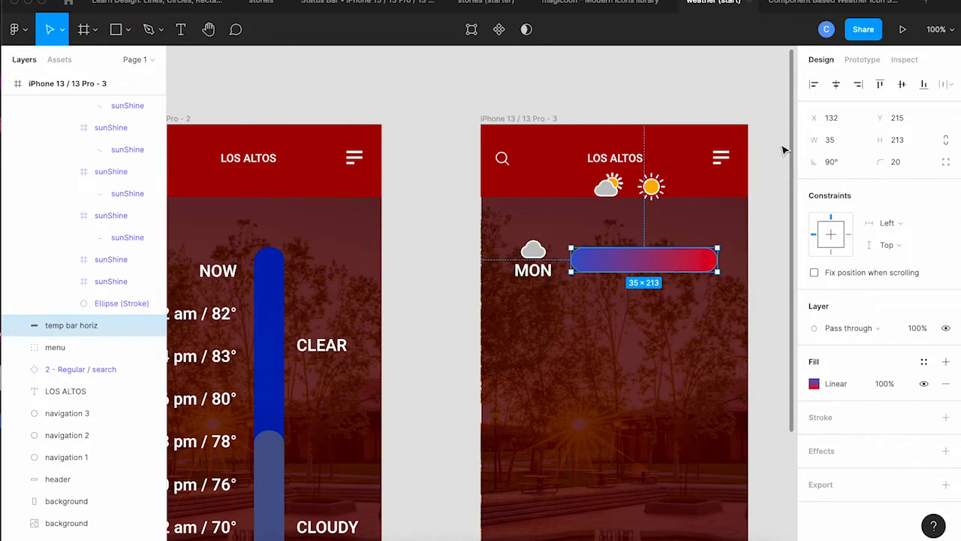
click(771, 265)
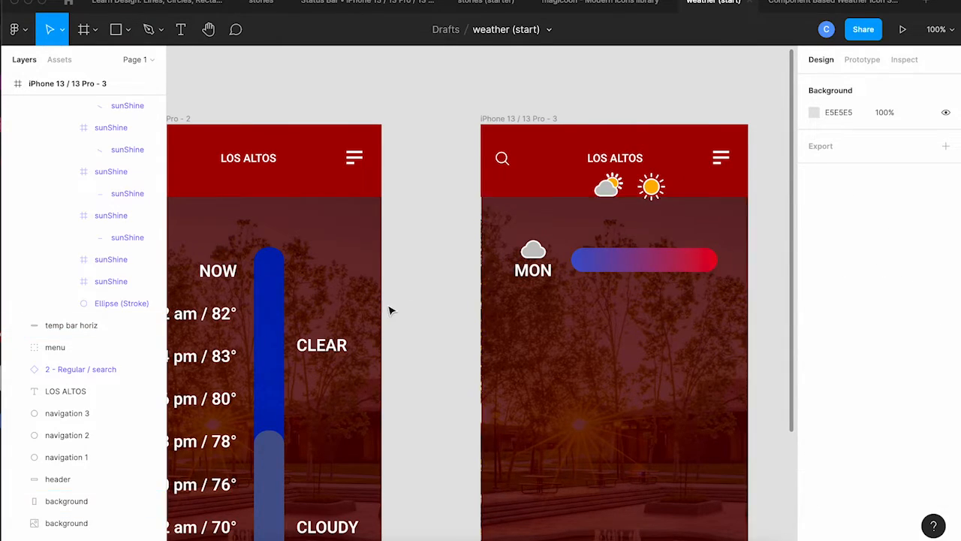
- Copy the MON label onto the bar's blue end, change it to 68°, and narrow it to about 70 wide at X 105
click(537, 275)
drag(539, 277, 601, 262)
double_click(594, 259)
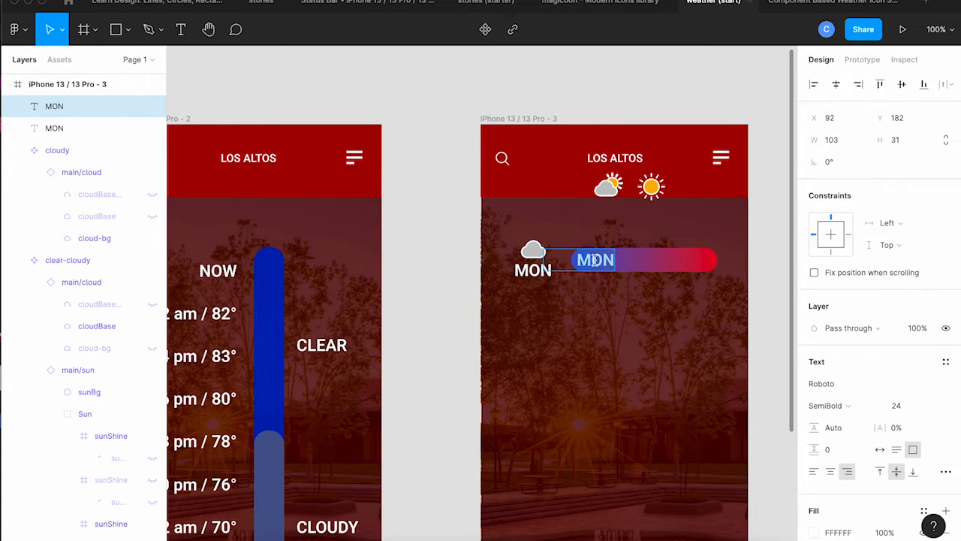
text(68)
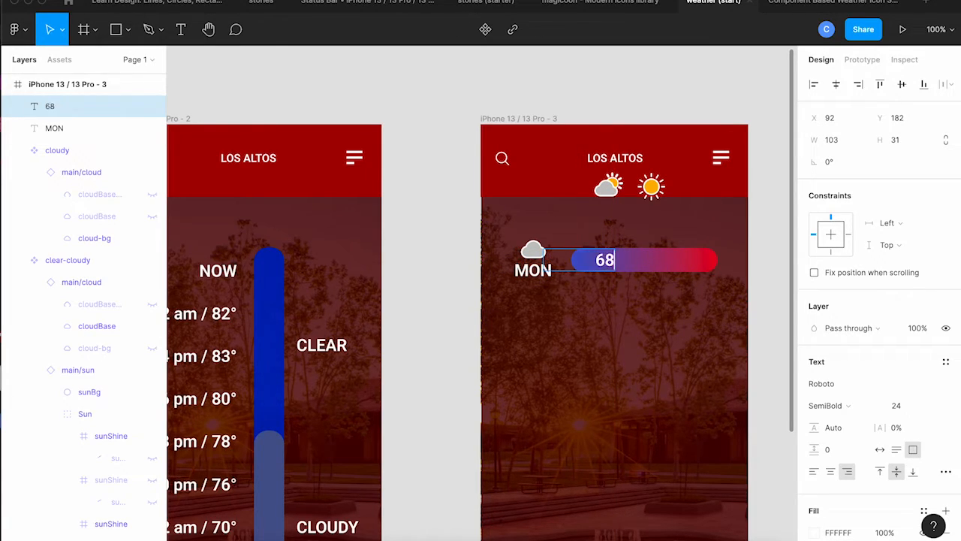
text(°)
key(Escape)
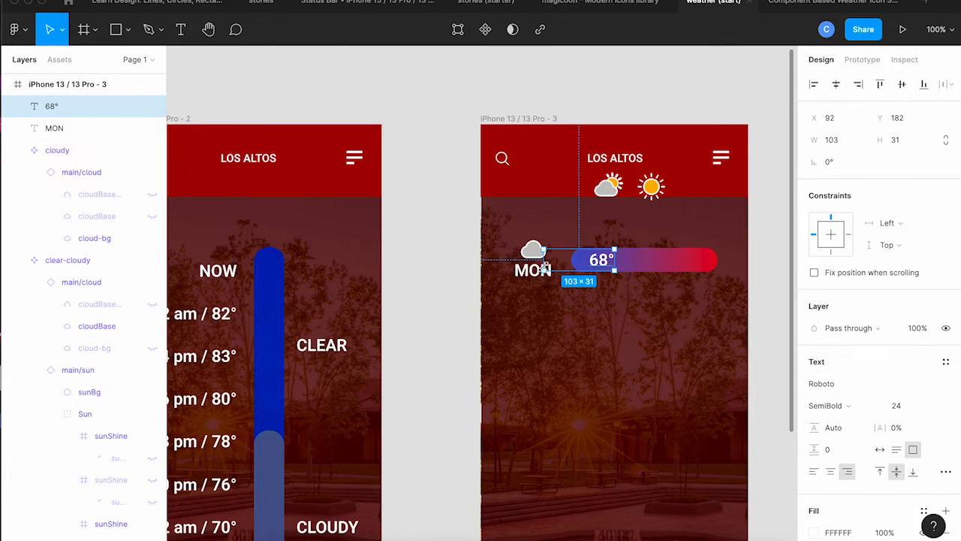
drag(543, 260, 566, 260)
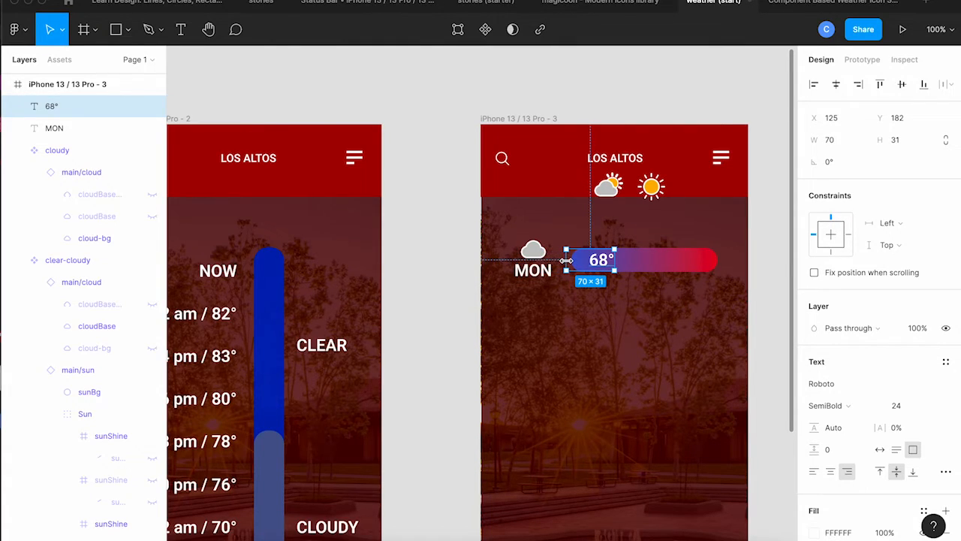
key(shift+Left)
key(shift+Left)
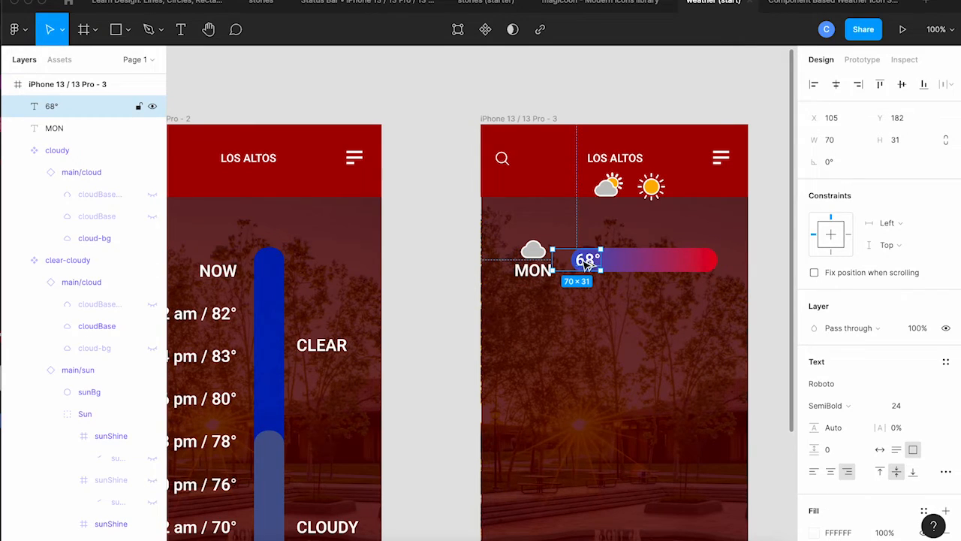
- Copy the 68° label to the bar's red end at about X 269 and change it to 82°
drag(586, 260, 698, 268)
double_click(694, 262)
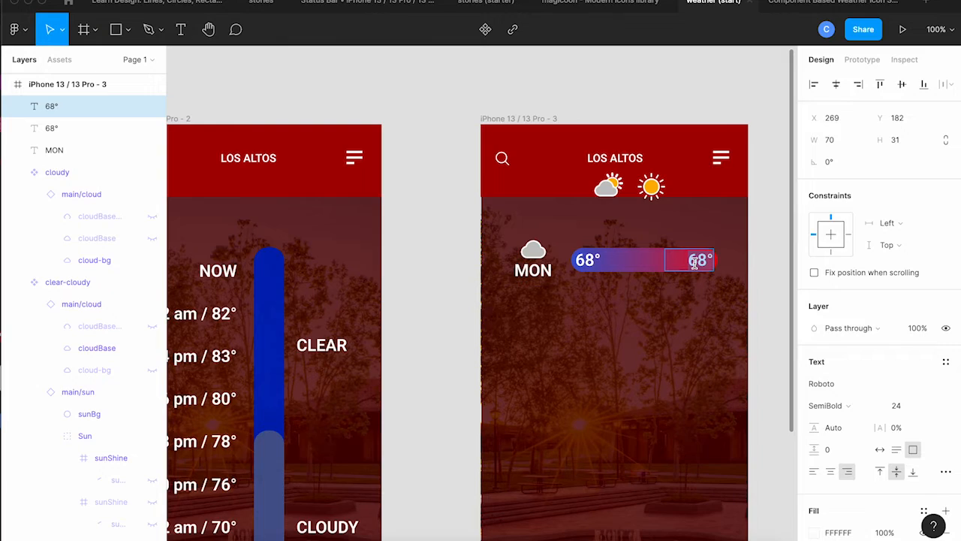
text(82)
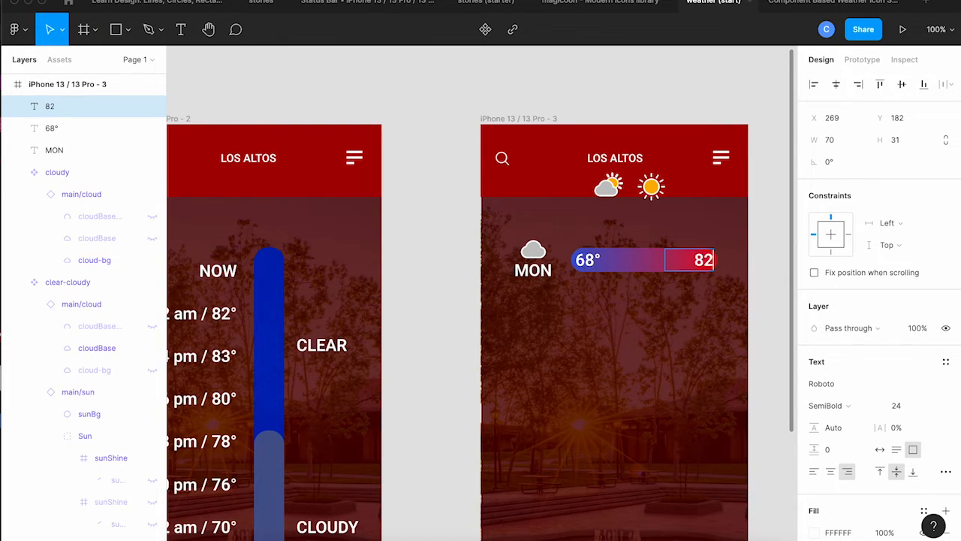
text(°)
click(758, 290)
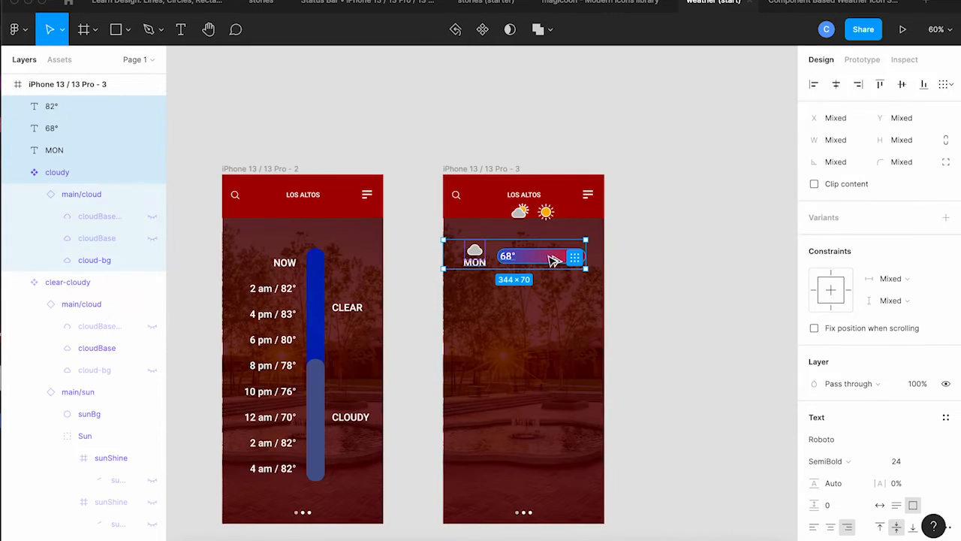
- Duplicate the complete MON row, with its icon, bar and temperatures, six times down the third screen at equal spacing
drag(553, 260, 551, 297)
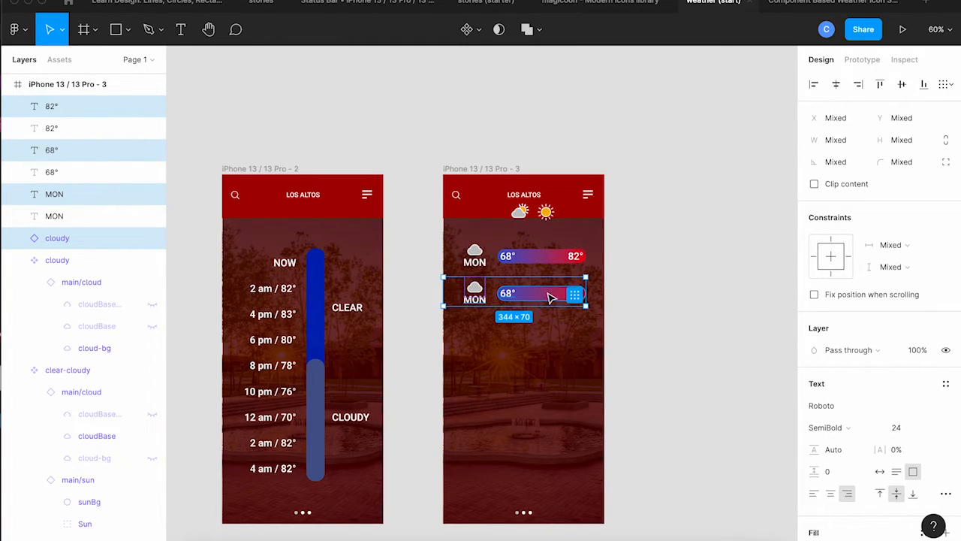
key(super+d)
key(super+d)
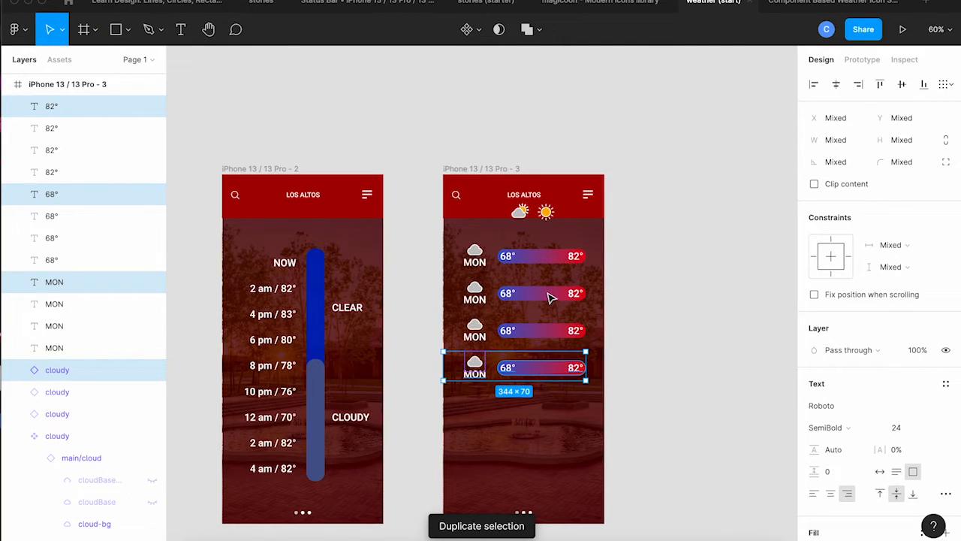
key(super+d)
key(super+d)
key(super+d)
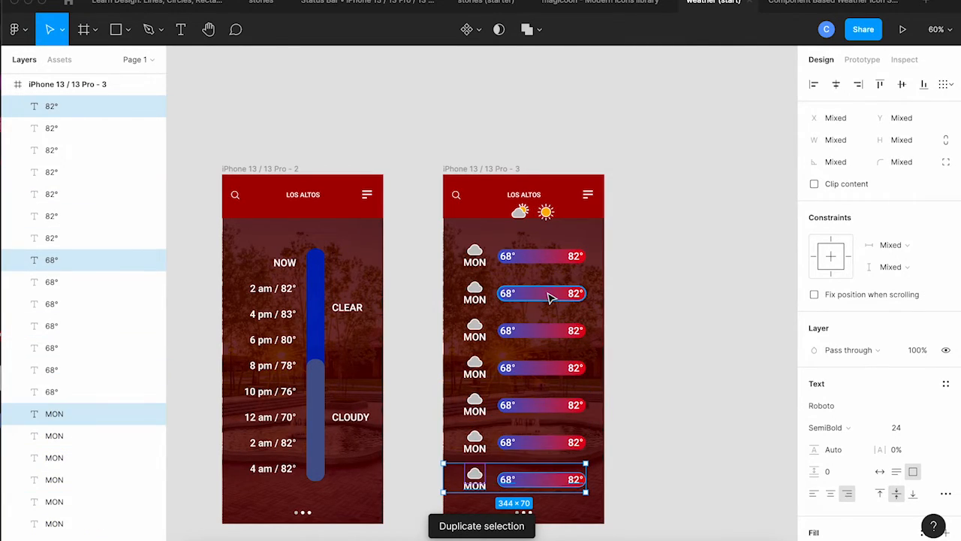
click(670, 314)
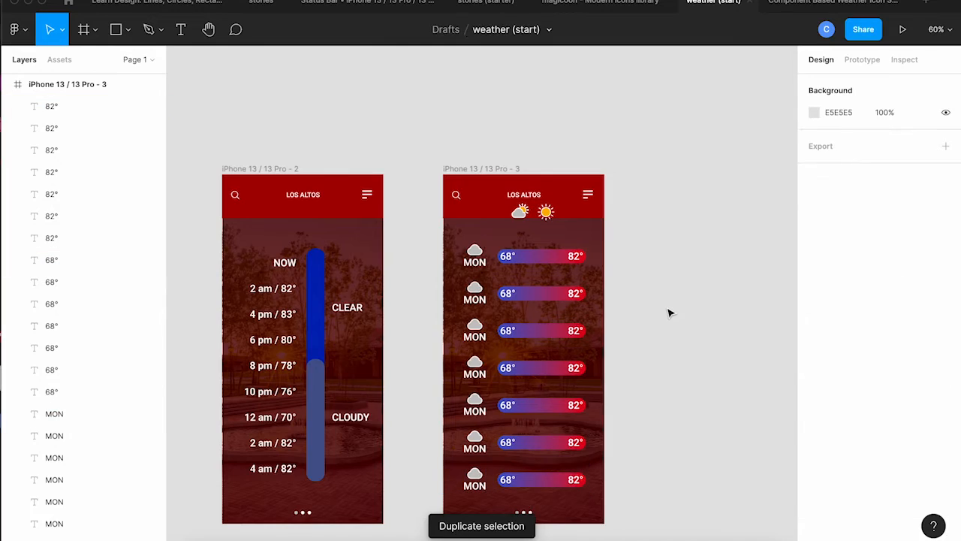
- Change the day label in the second forecast row to TUE
click(478, 301)
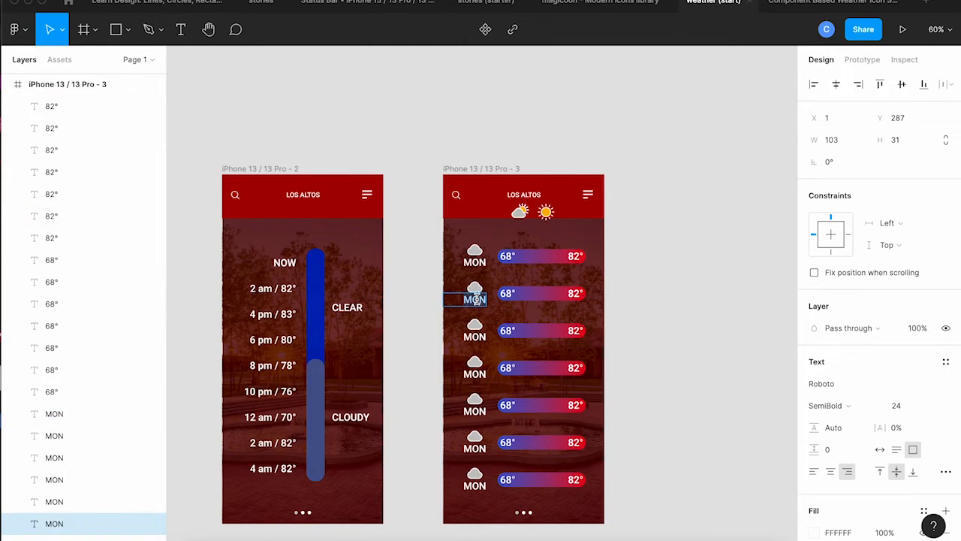
text(TUE)
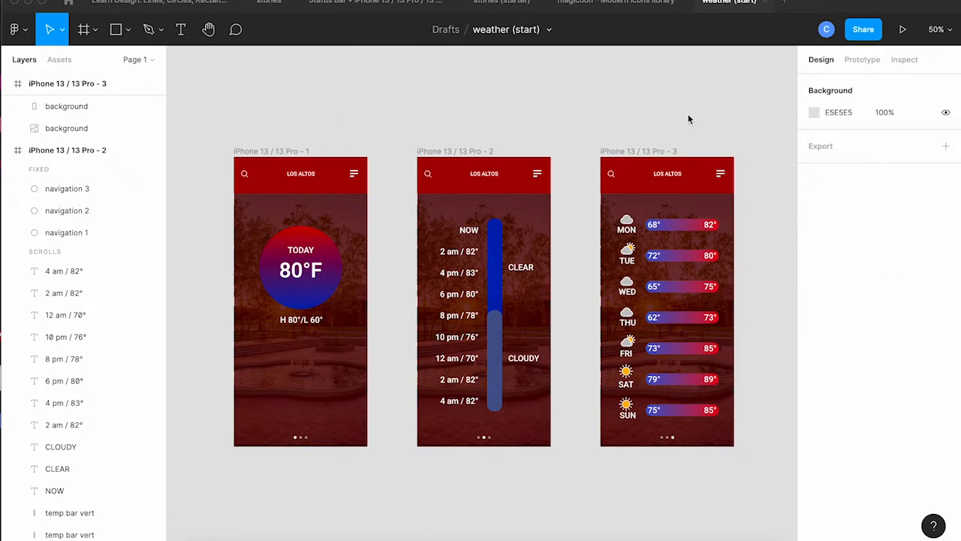
- Create a prototype connection from the first weather screen to the second that navigates on tap
click(862, 60)
click(360, 274)
drag(367, 301, 428, 307)
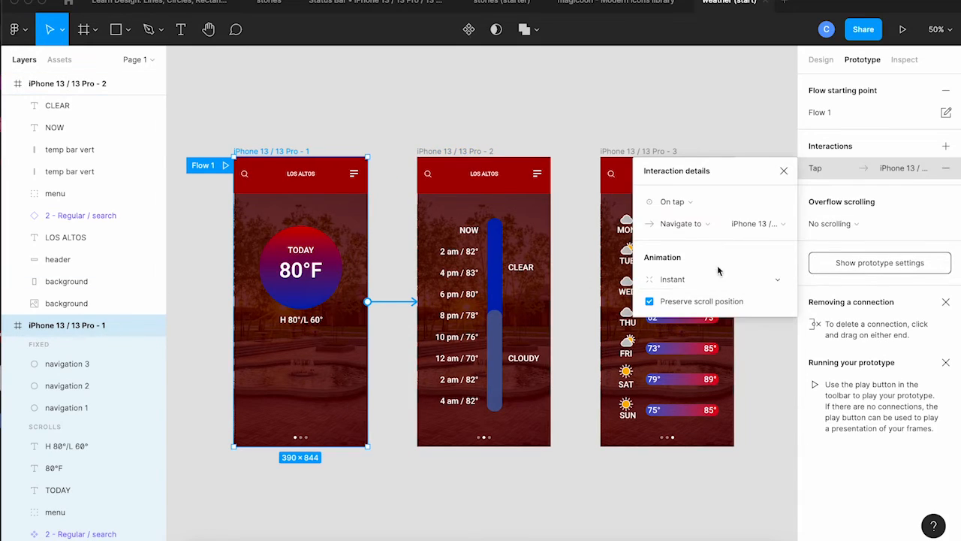
- Set the animation of the connection from the first to the second weather screen to Slide in
click(678, 279)
click(683, 390)
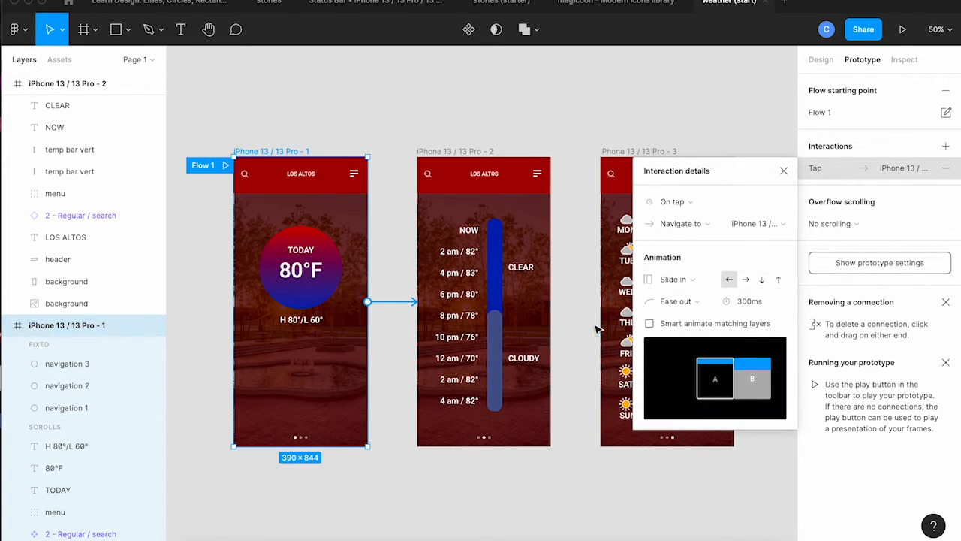
- Create on-tap Slide in connections from the second screen's background to the third screen and from the third screen's background back to the first
click(548, 320)
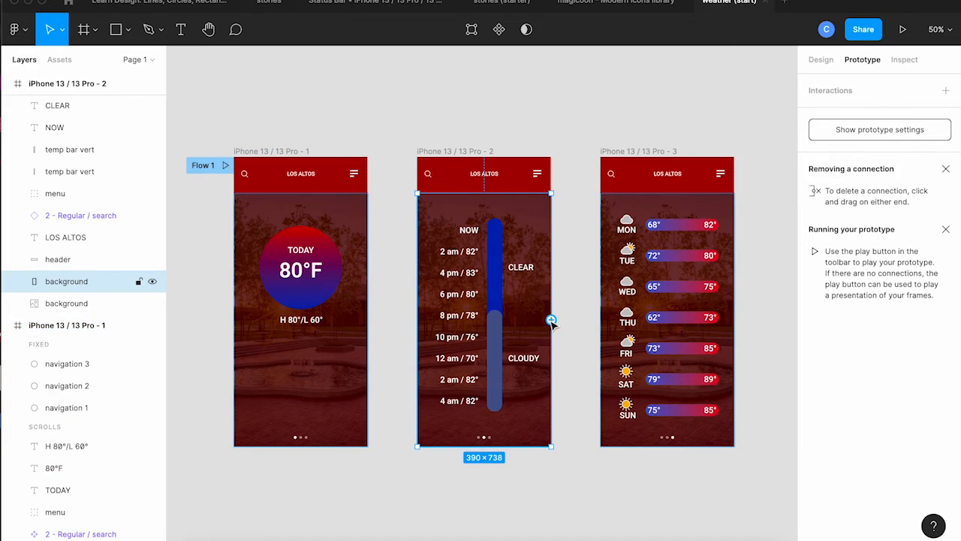
drag(552, 318, 605, 307)
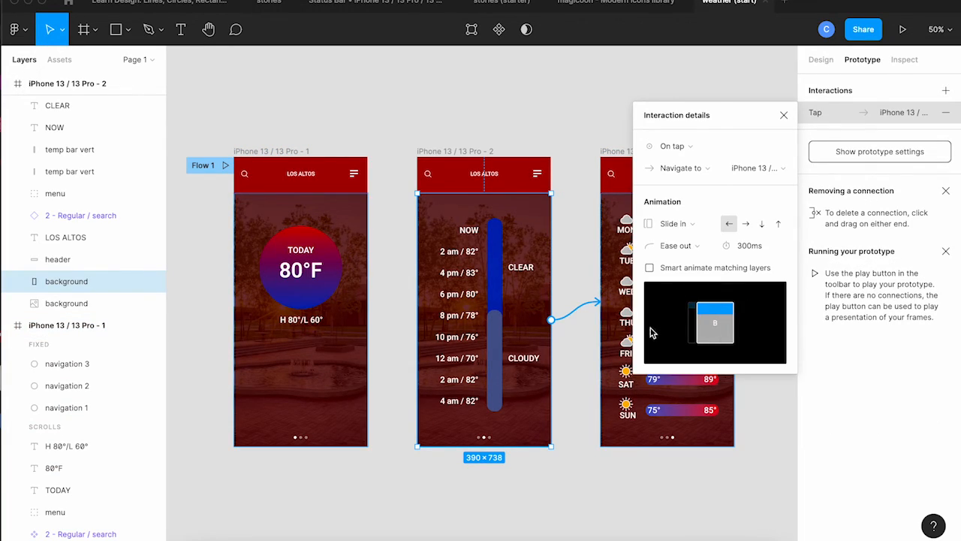
click(728, 404)
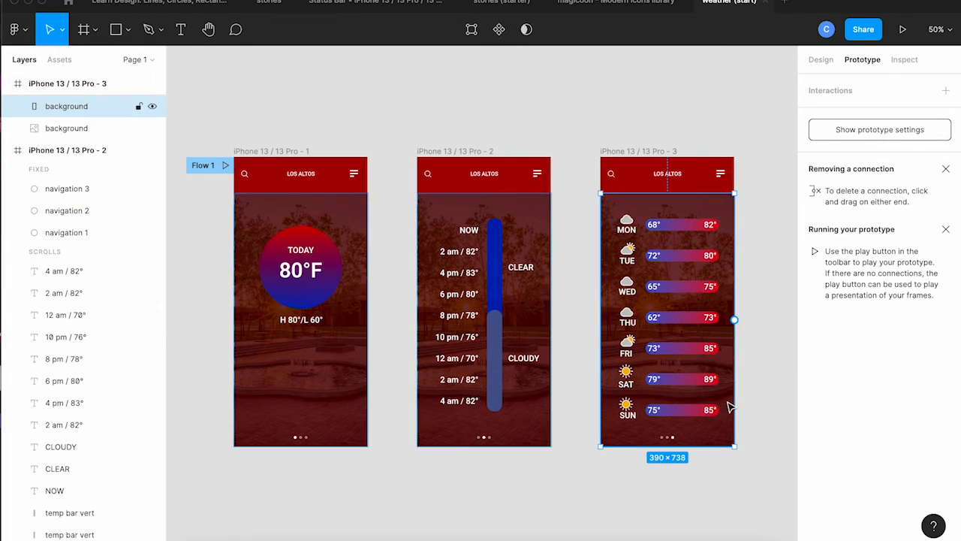
drag(733, 329, 355, 350)
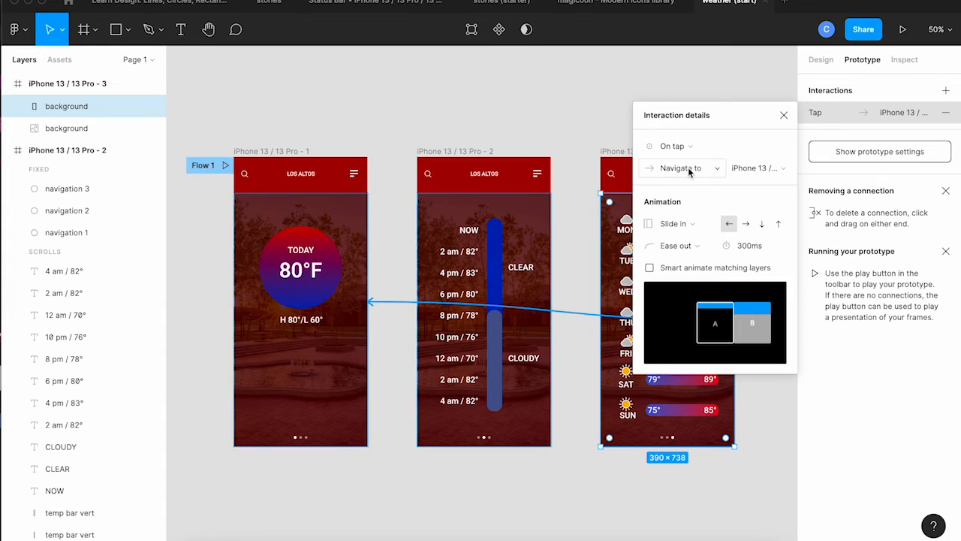
click(783, 117)
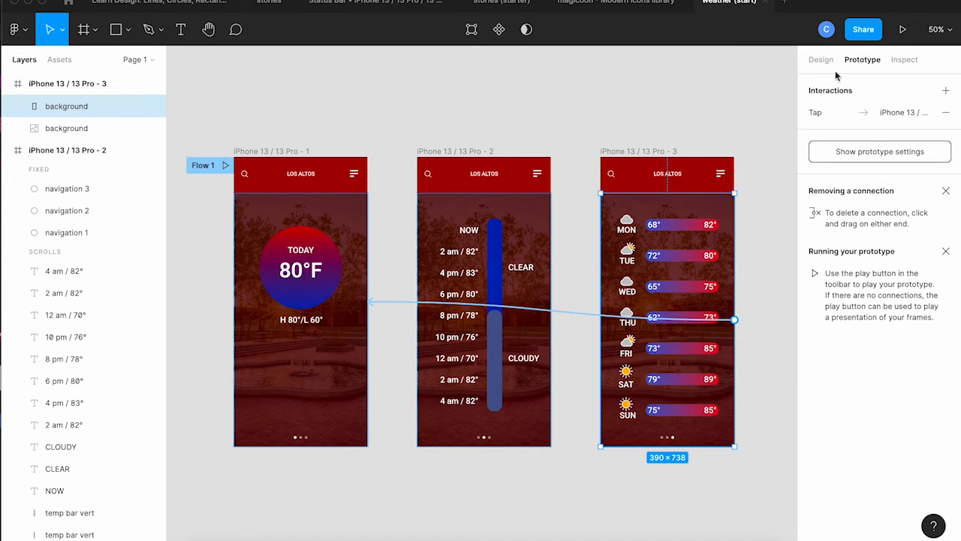
- Run the prototype and tap through all three weather screens back to the TODAY screen
click(902, 30)
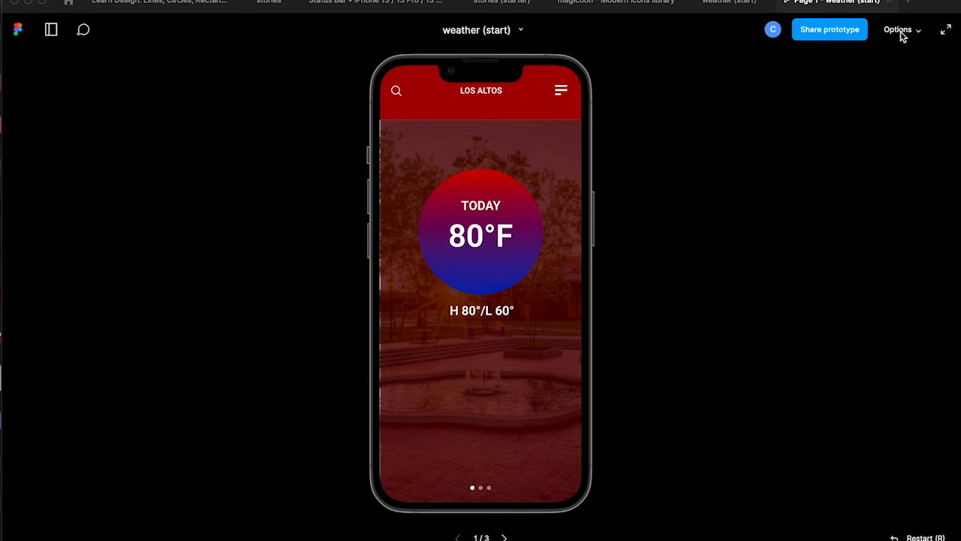
click(575, 318)
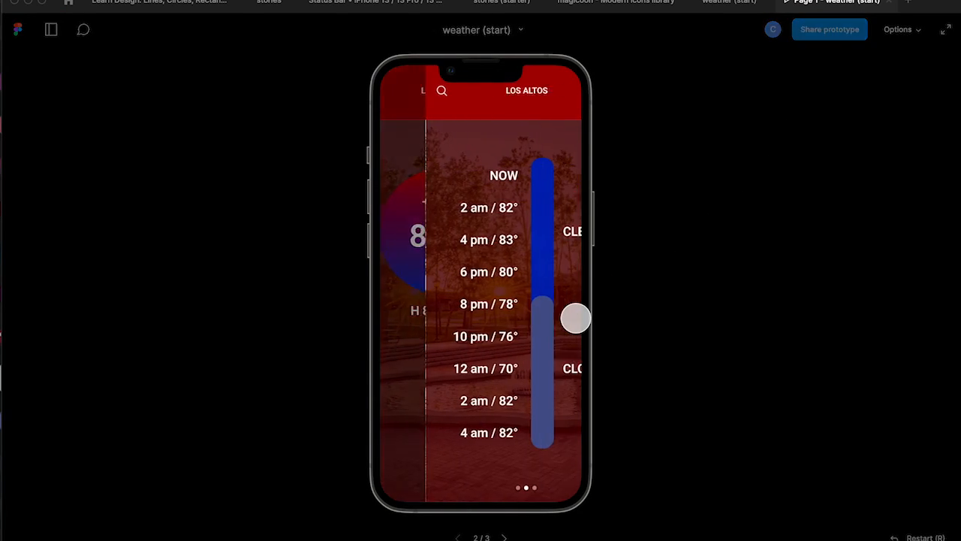
click(575, 317)
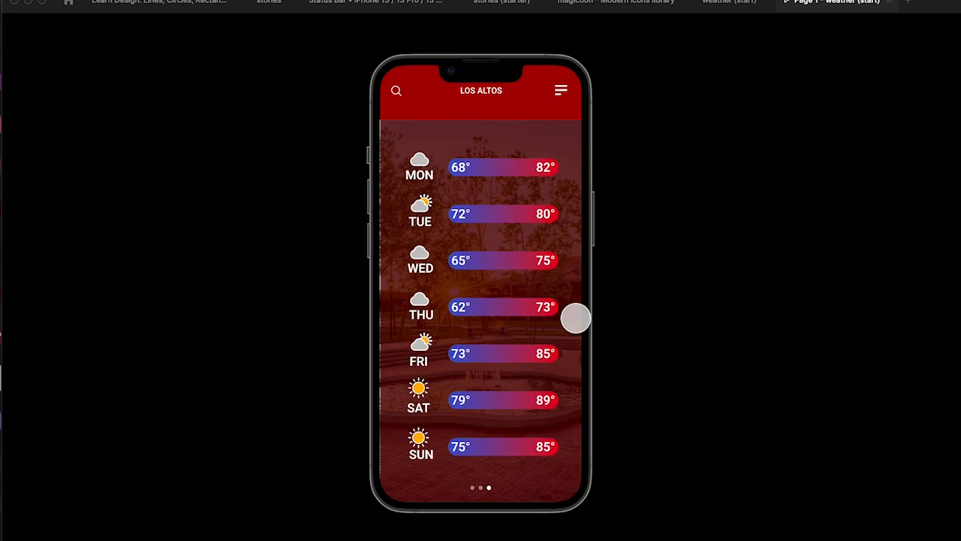
click(575, 317)
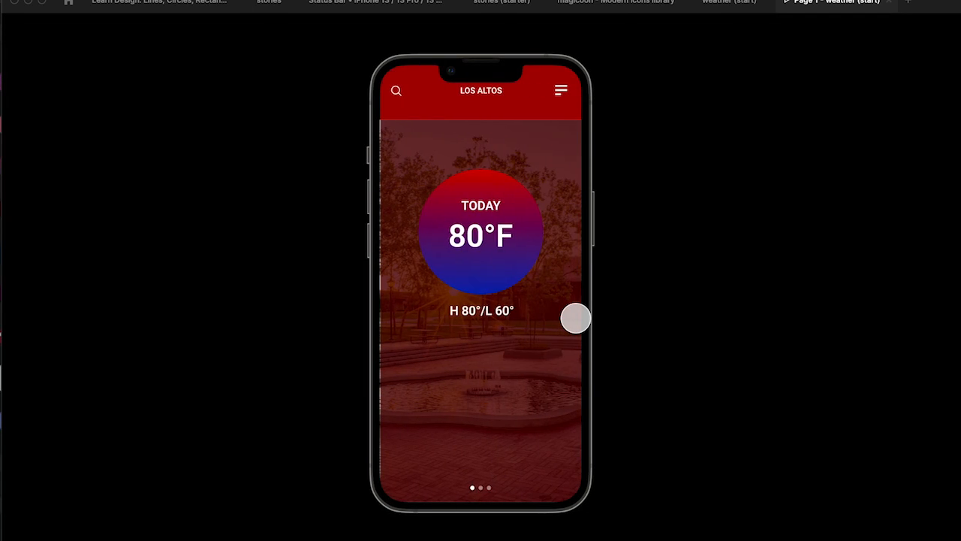